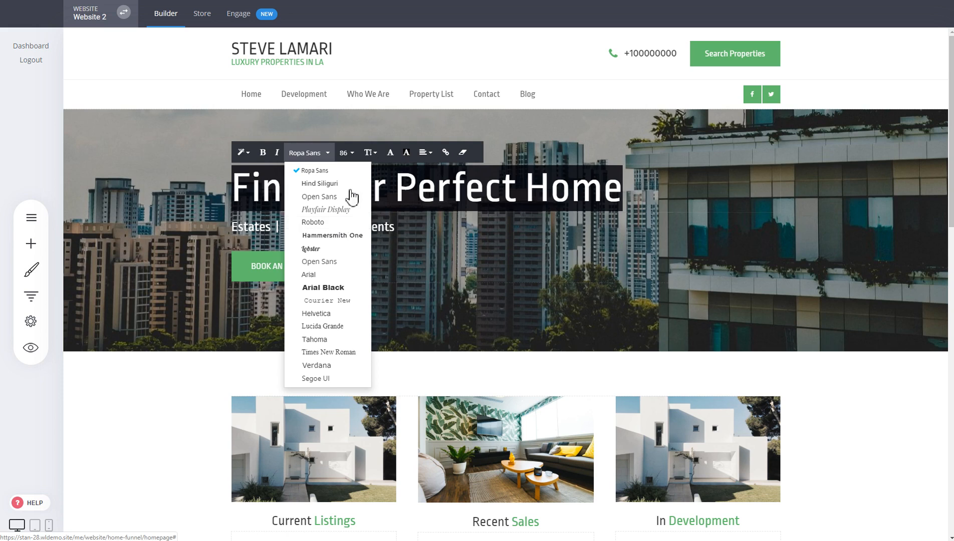
# Set the global desktop Heading 1 style to 74px font size, 1.3 letter spacing and 1.3 line height.
pyautogui.click(760, 213)
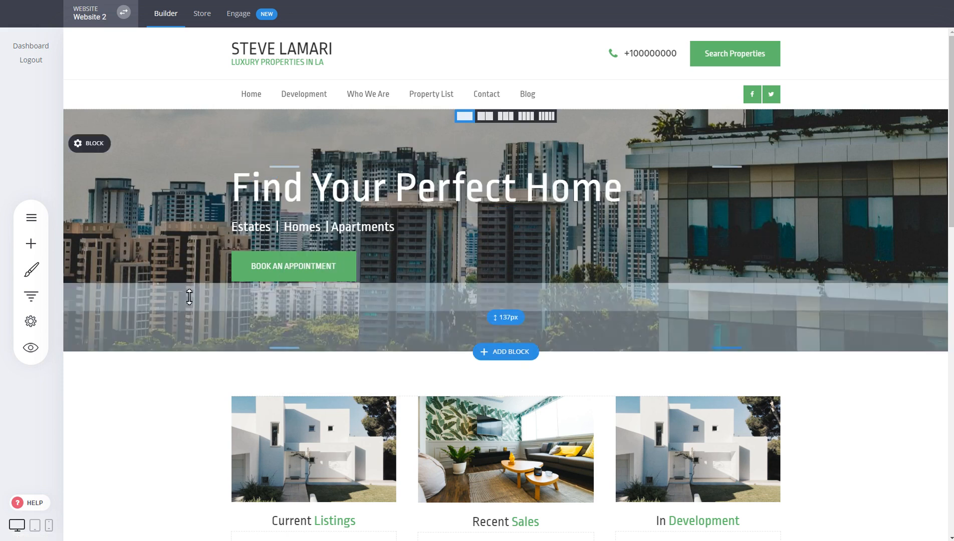
pyautogui.click(31, 271)
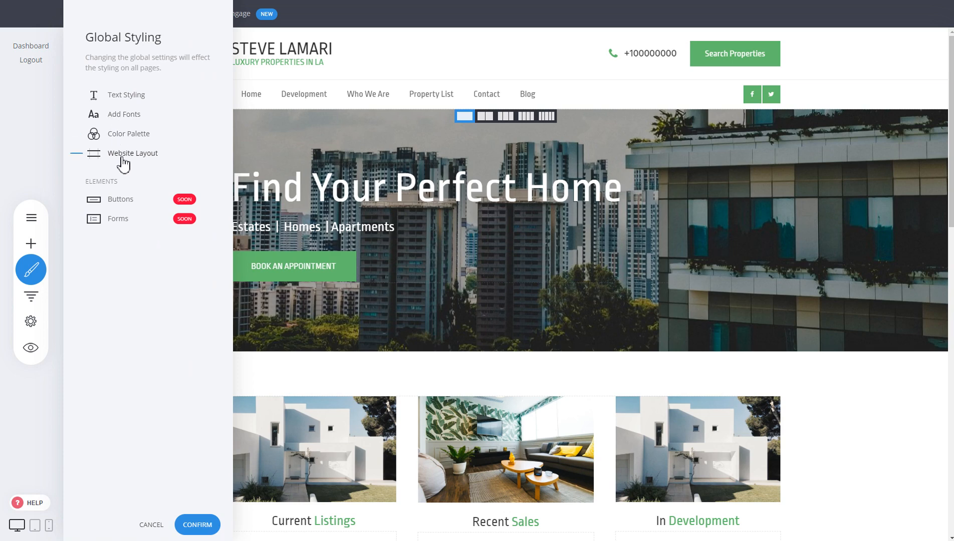
pyautogui.click(141, 96)
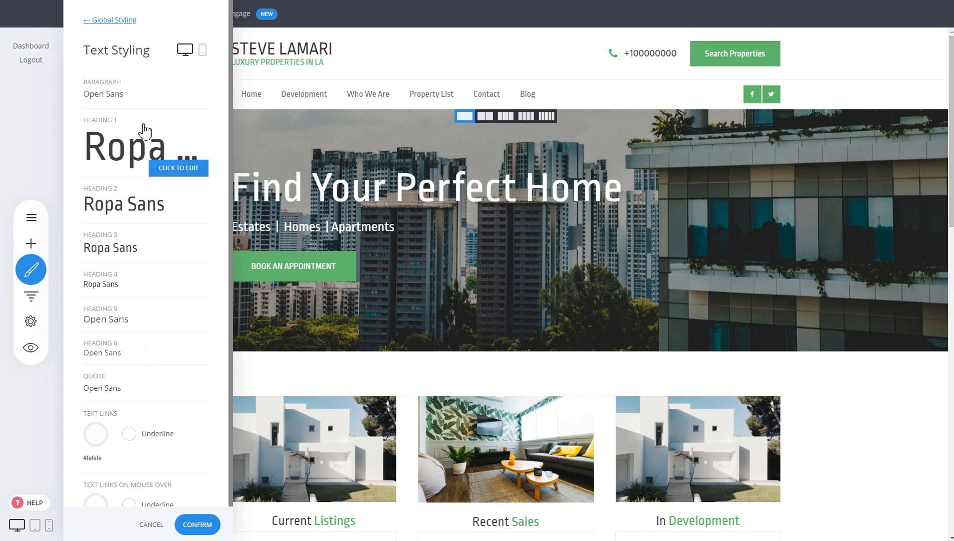
pyautogui.scroll(-1, 159, 449)
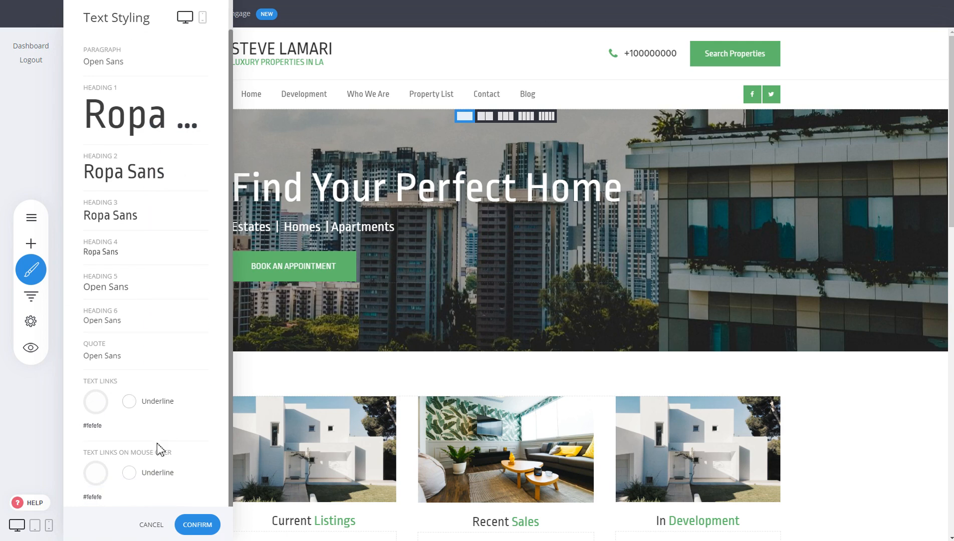
pyautogui.scroll(1, 181, 340)
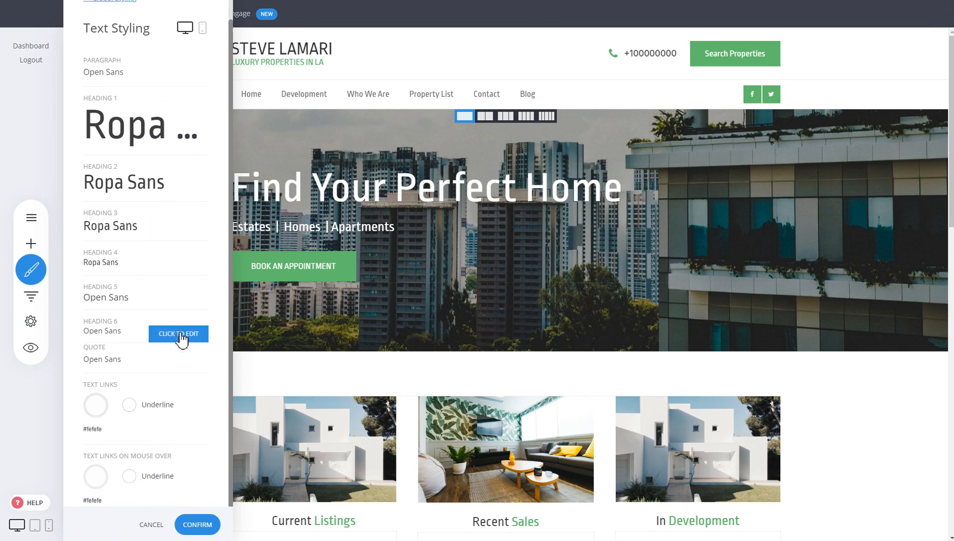
pyautogui.scroll(1, 182, 339)
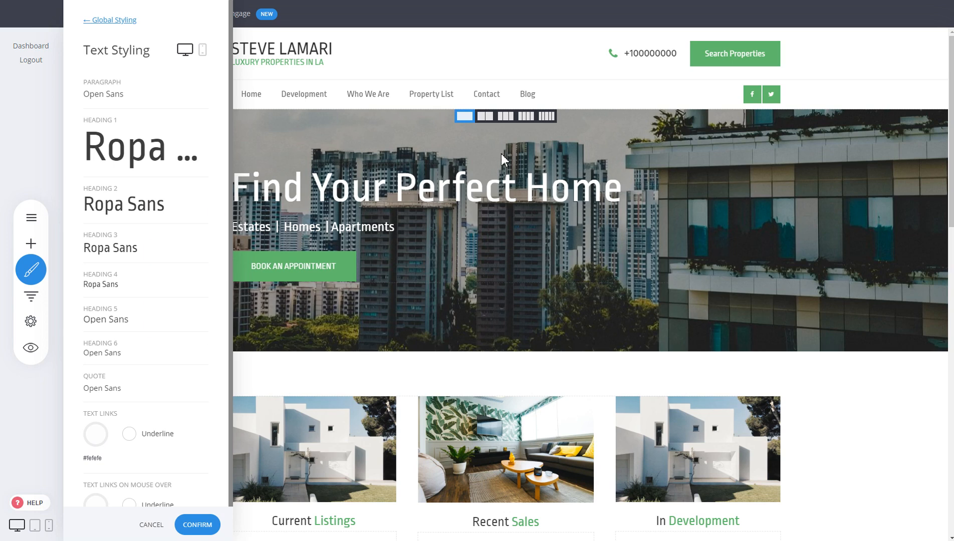
pyautogui.click(134, 161)
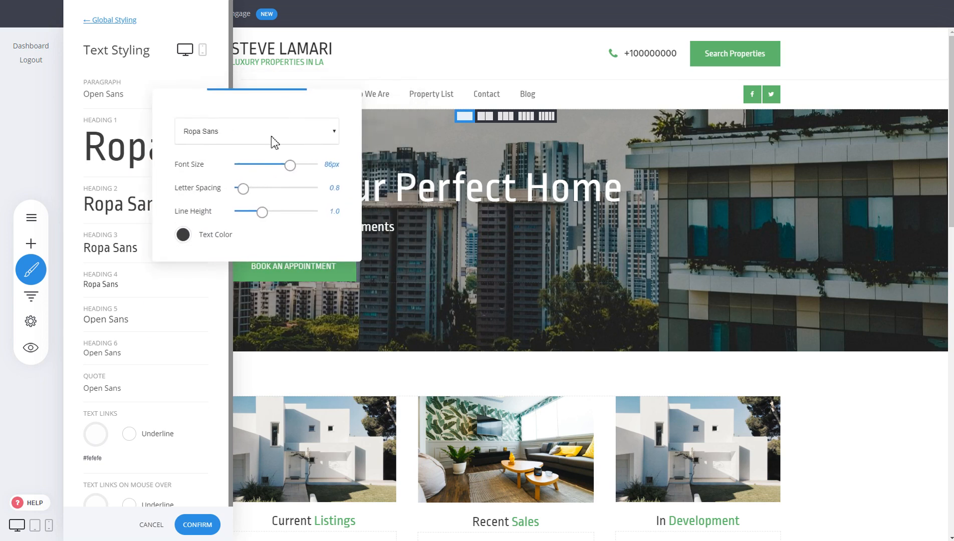
pyautogui.moveTo(290, 166); pyautogui.dragTo(282, 167)
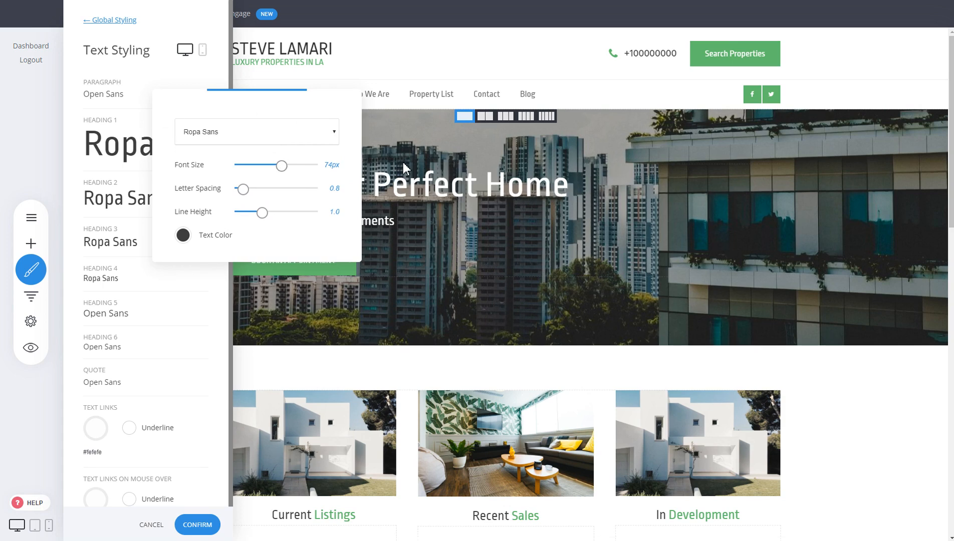
pyautogui.moveTo(241, 192); pyautogui.dragTo(272, 216)
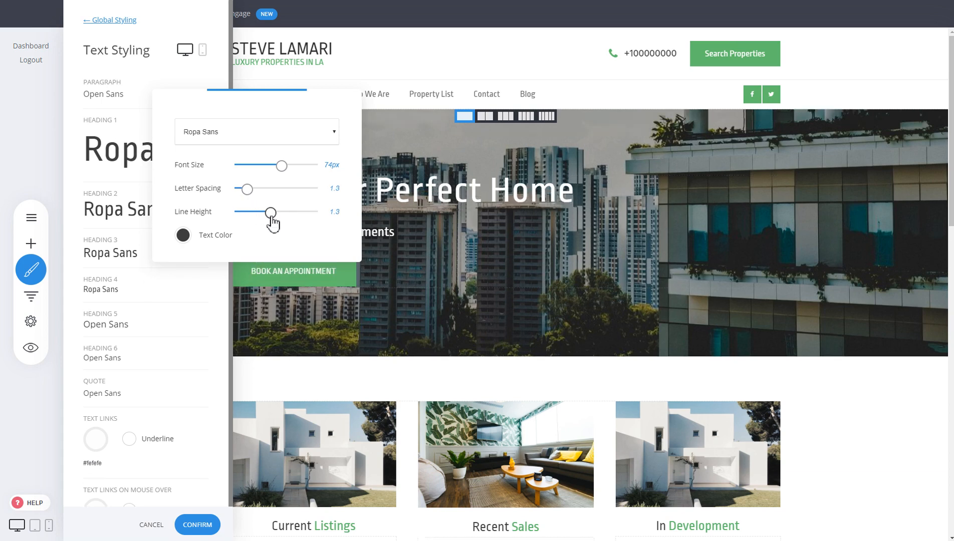
pyautogui.click(210, 79)
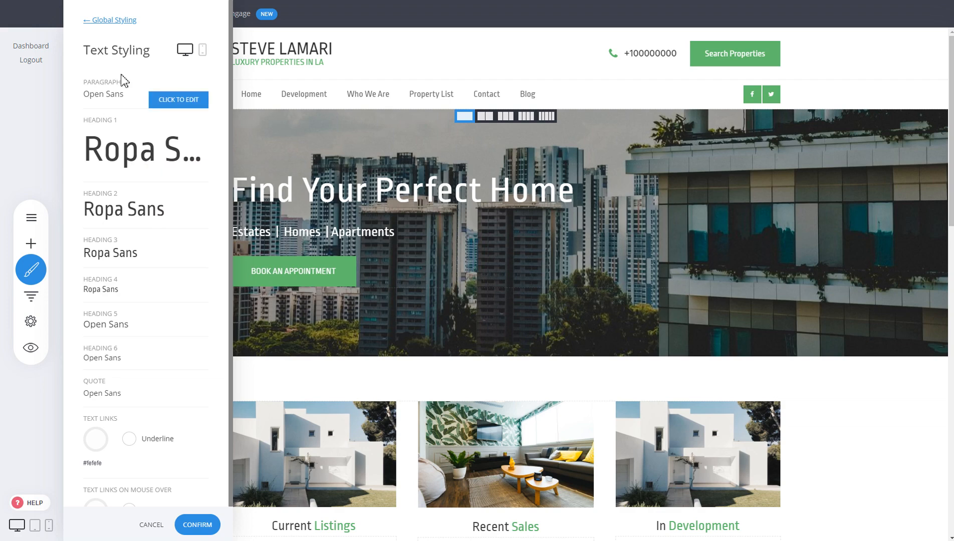
# Set the global Heading 1 font size for mobile to 49px.
pyautogui.click(204, 52)
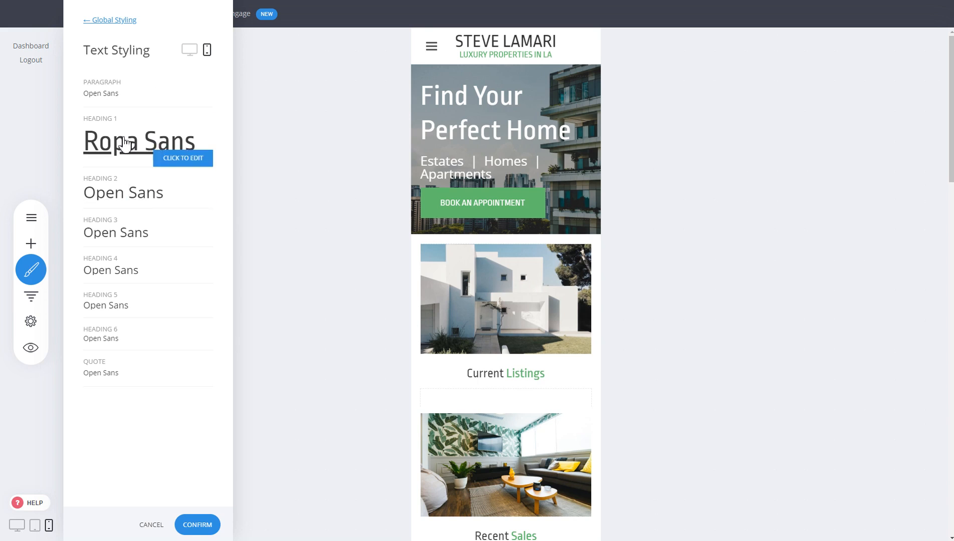
pyautogui.click(125, 144)
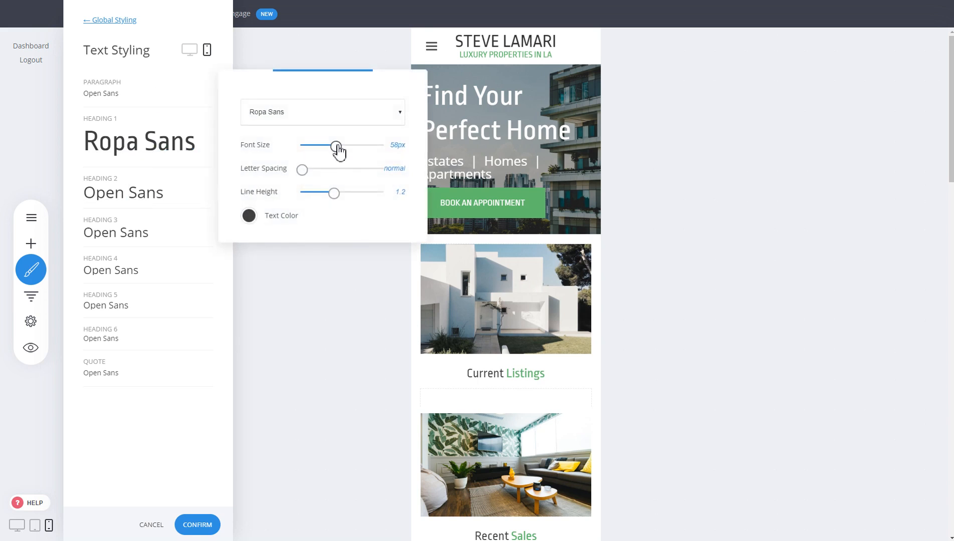
pyautogui.moveTo(336, 149); pyautogui.dragTo(332, 150)
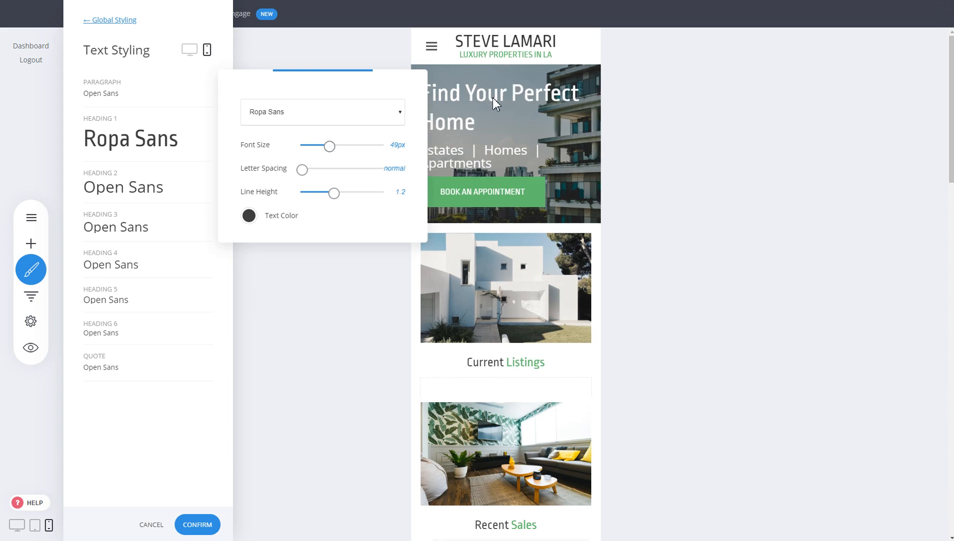
pyautogui.click(177, 186)
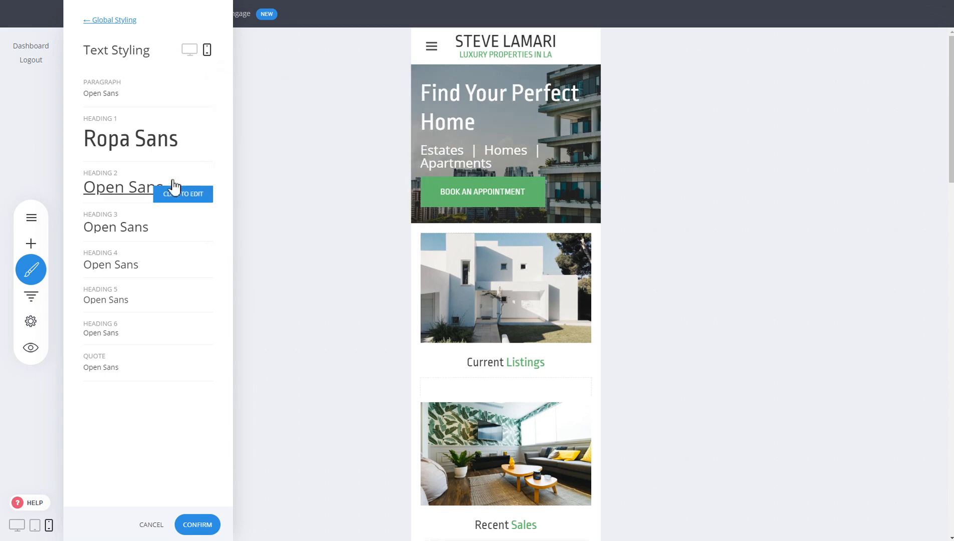
# Leave the global styling settings and return the page to desktop view.
pyautogui.click(126, 21)
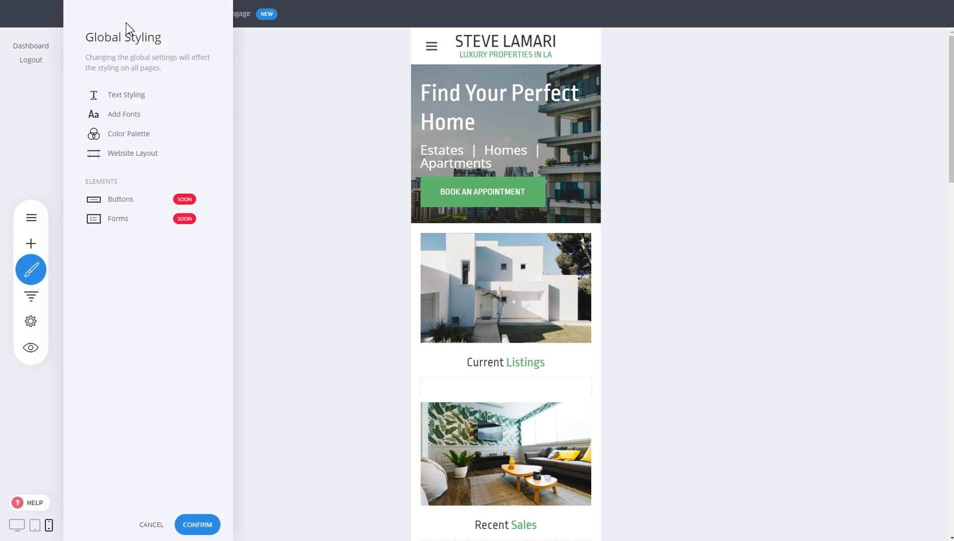
pyautogui.click(17, 523)
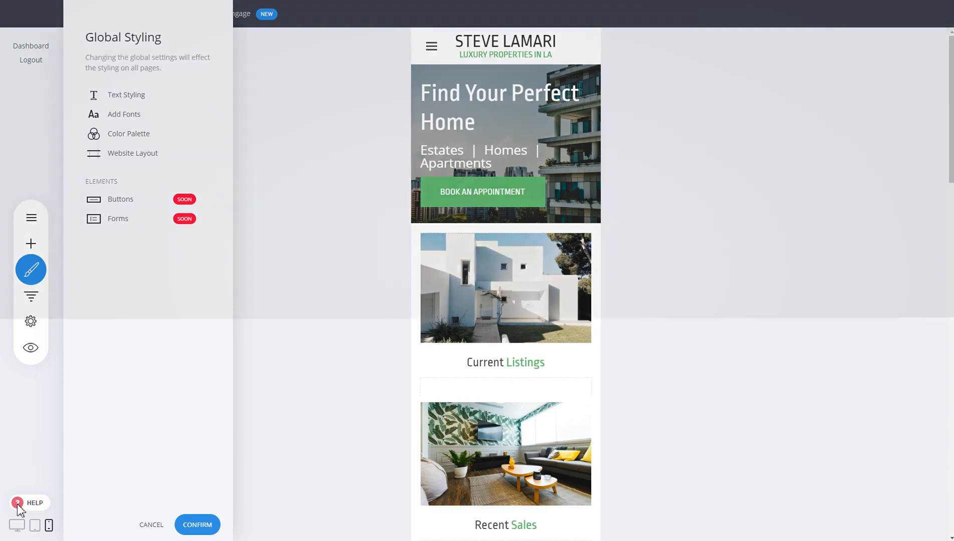
pyautogui.click(522, 255)
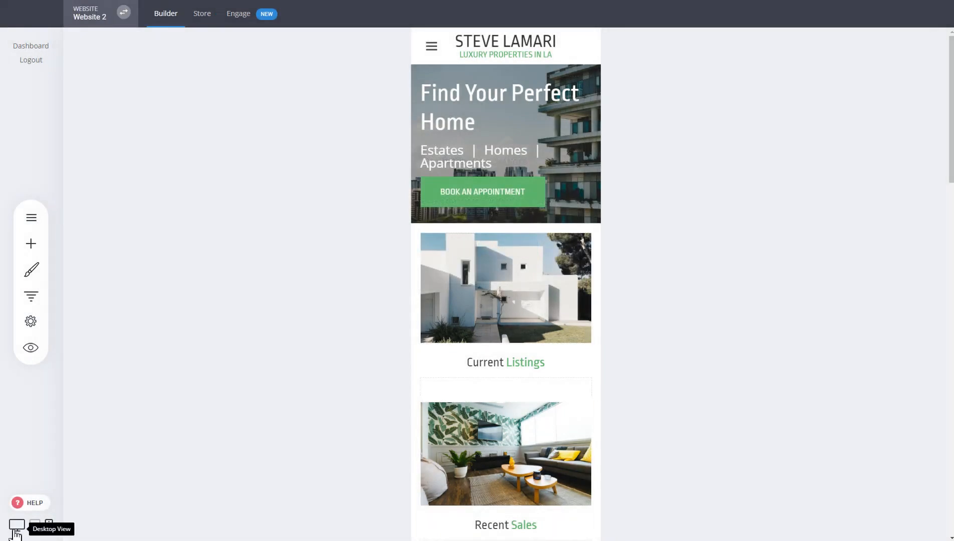
pyautogui.click(17, 525)
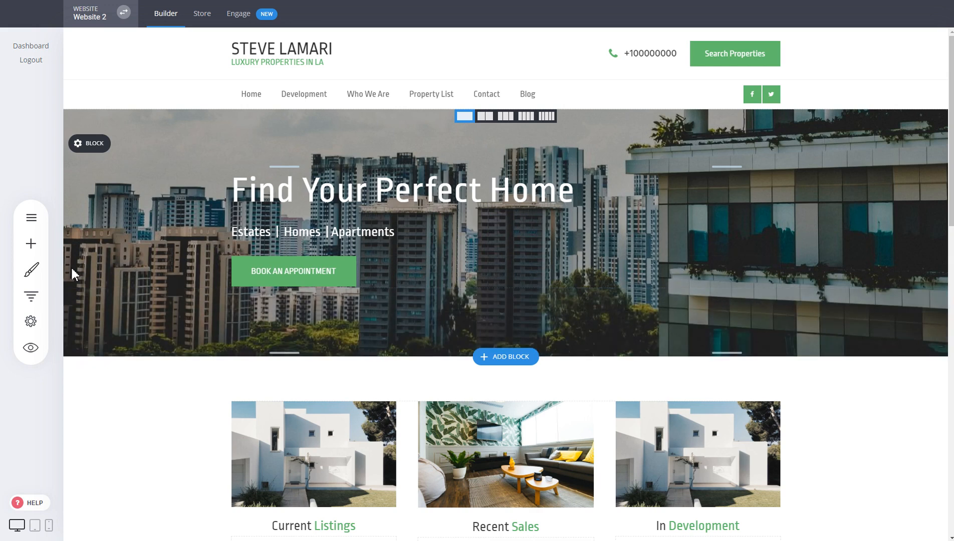
# Set the website's global primary color to the coral swatch #EB6B56 and leave the color palette.
pyautogui.click(31, 270)
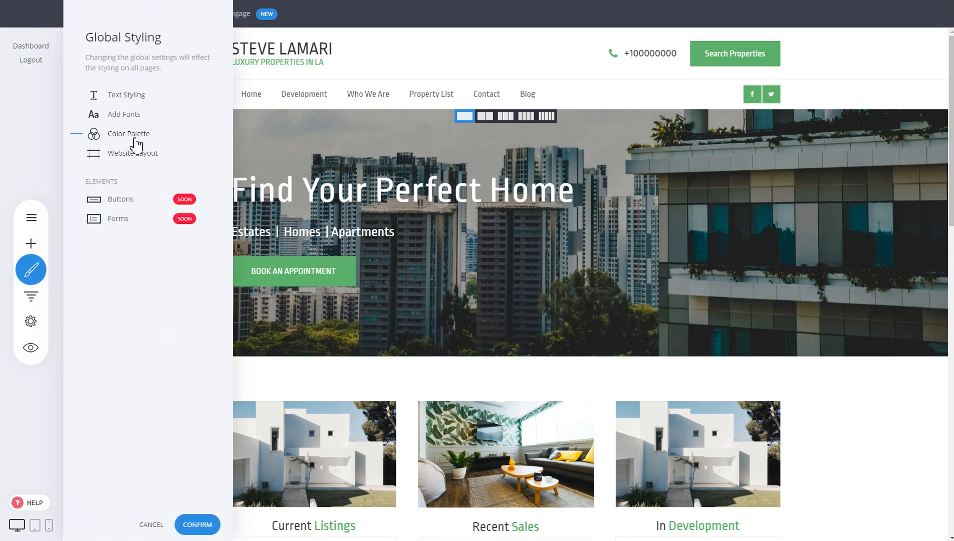
pyautogui.click(133, 138)
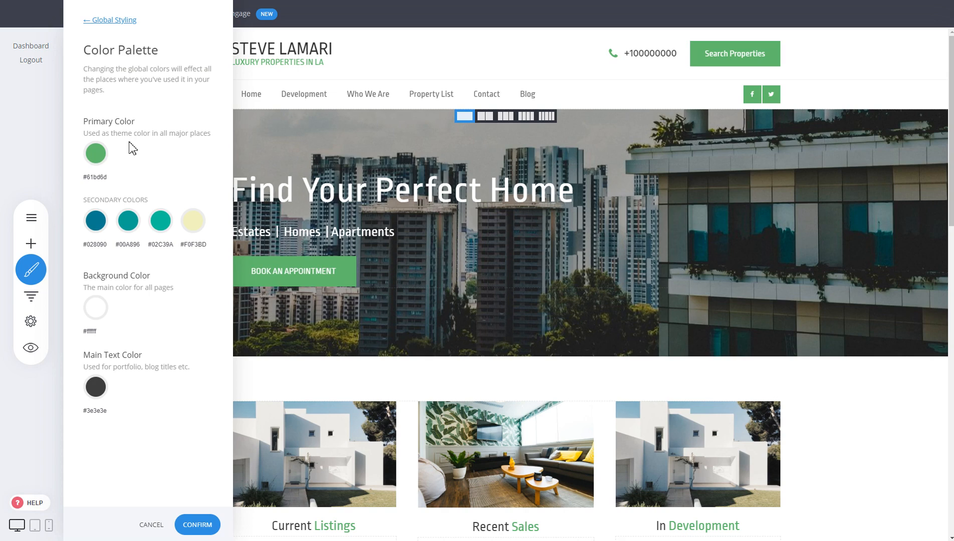
pyautogui.click(104, 159)
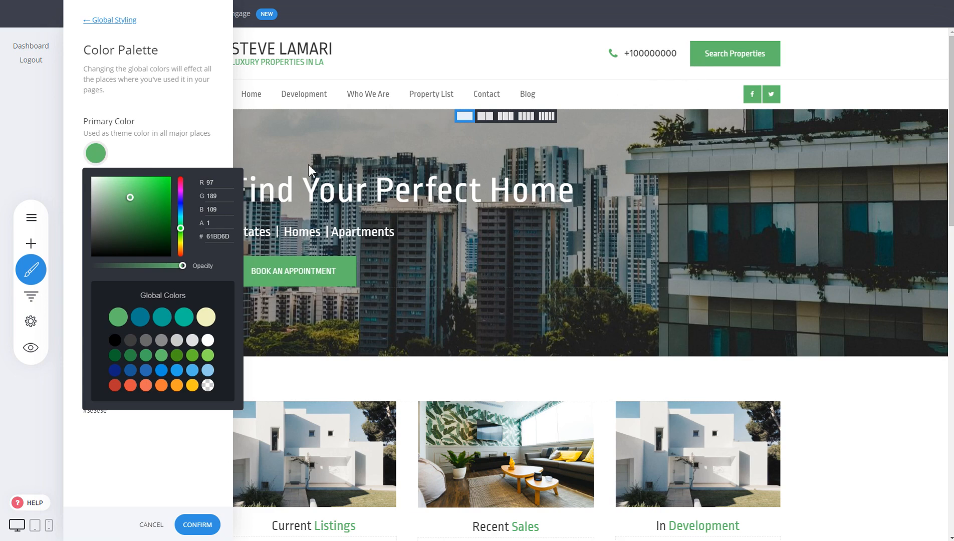
pyautogui.click(192, 154)
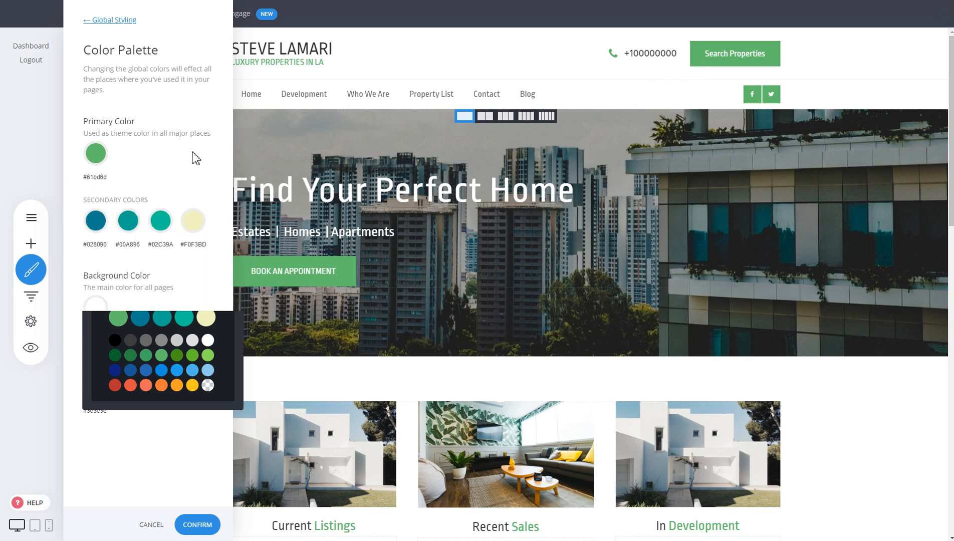
pyautogui.click(96, 154)
pyautogui.click(147, 385)
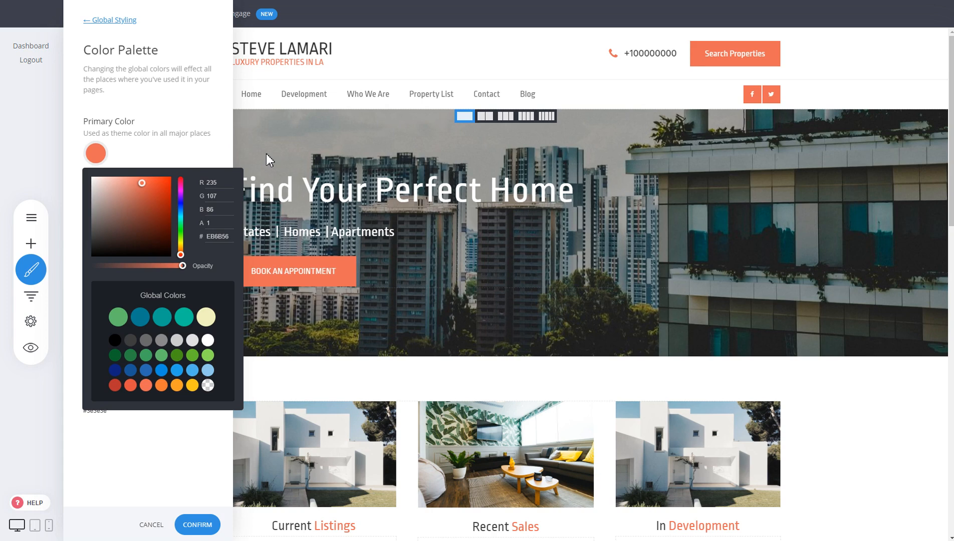
pyautogui.click(152, 145)
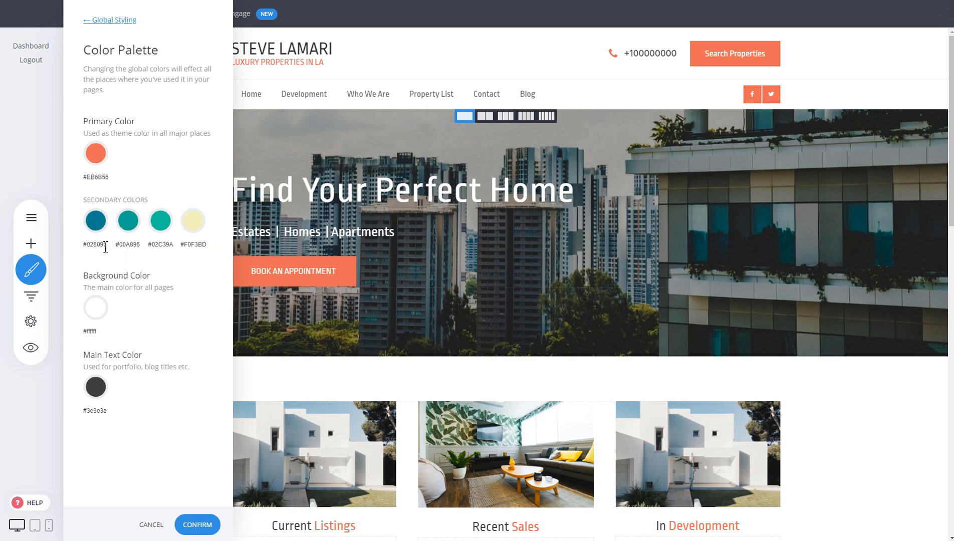
pyautogui.click(367, 179)
pyautogui.click(523, 258)
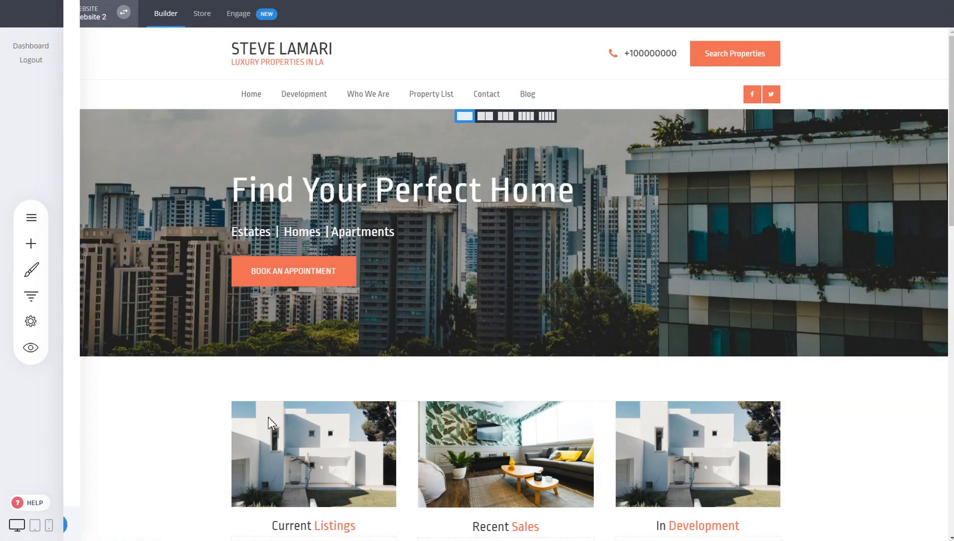
# Style the BOOK AN APPOINTMENT button with the coral global color after trying the teal and blue ones, and save the changes.
pyautogui.click(330, 279)
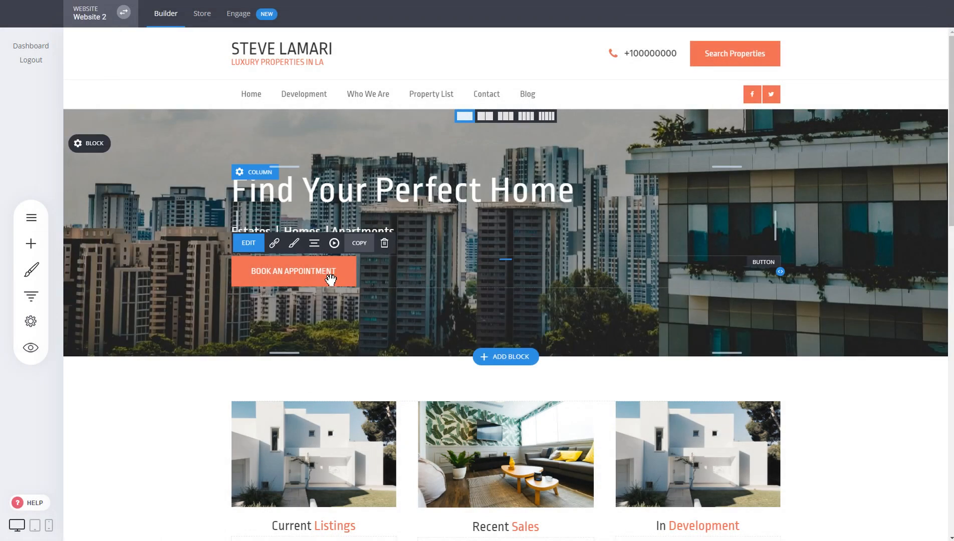
pyautogui.click(294, 243)
pyautogui.moveTo(823, 234); pyautogui.dragTo(599, 168)
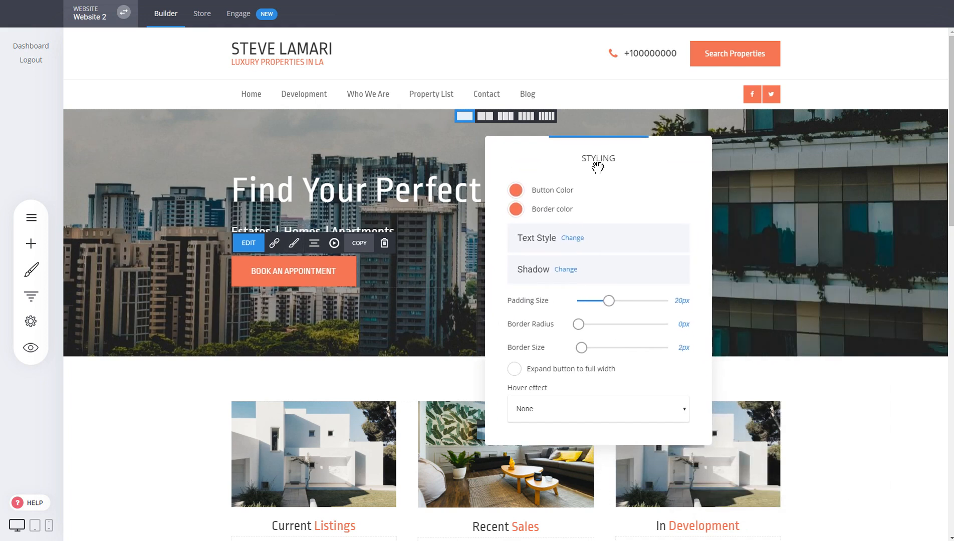
pyautogui.click(516, 191)
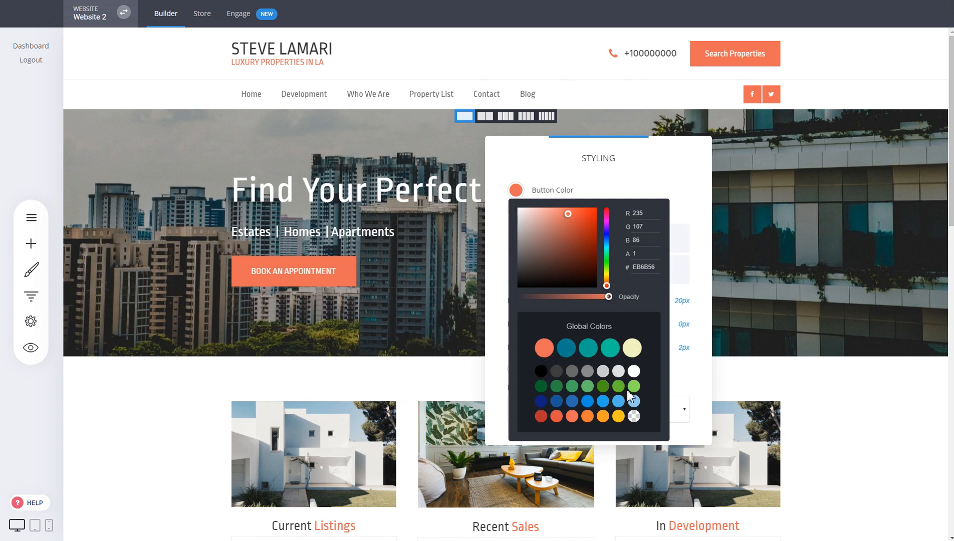
pyautogui.click(592, 351)
pyautogui.click(572, 354)
pyautogui.click(544, 349)
pyautogui.click(398, 285)
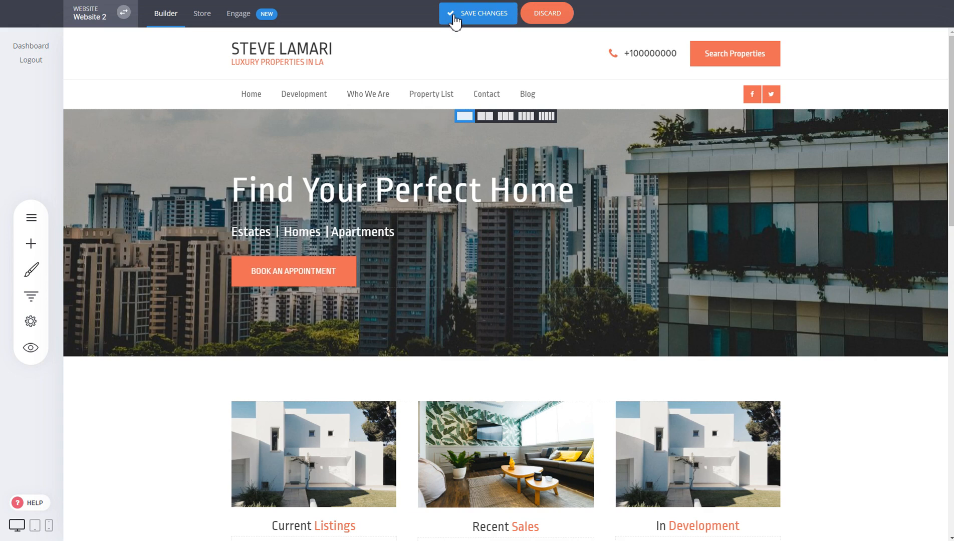
pyautogui.click(455, 15)
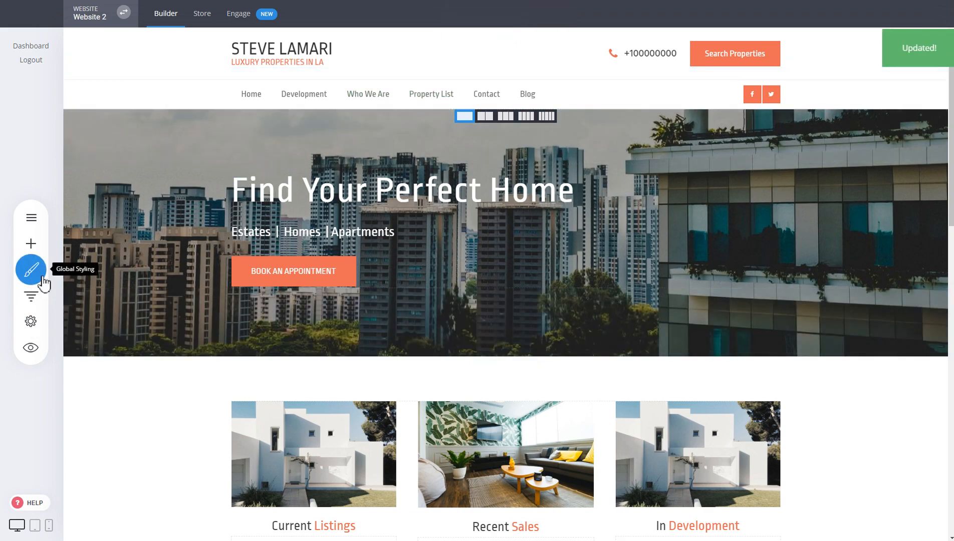
# Add the Google font Hind 700 to the website's global fonts and confirm the addition.
pyautogui.click(42, 276)
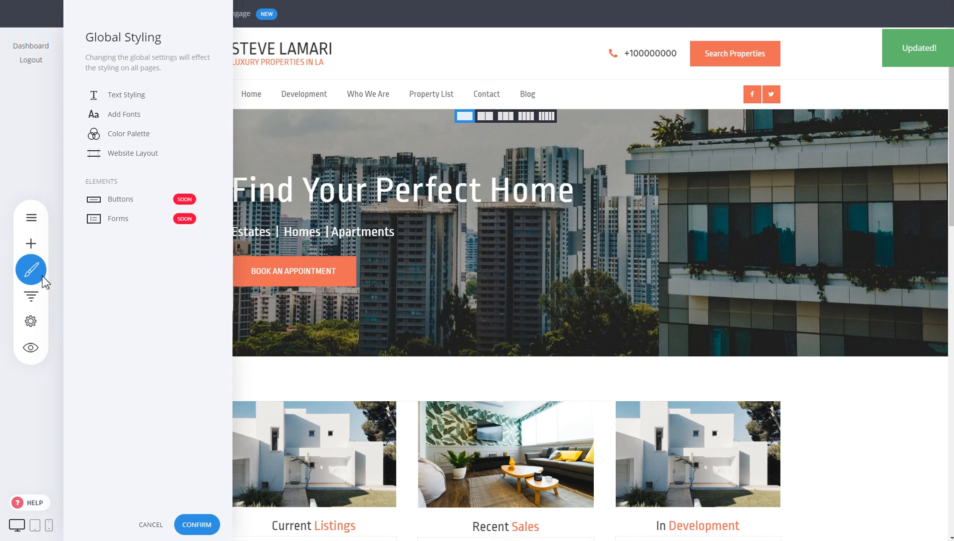
pyautogui.click(125, 115)
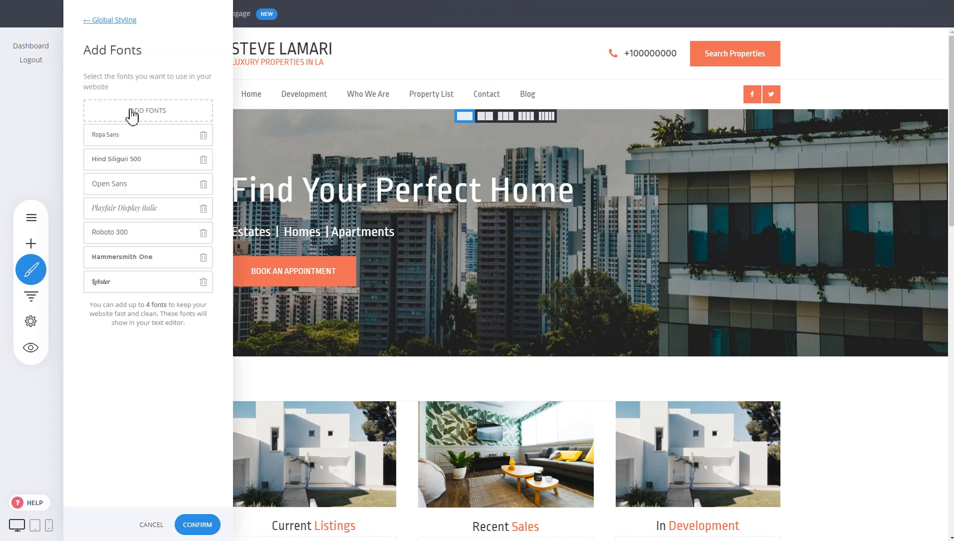
pyautogui.click(133, 116)
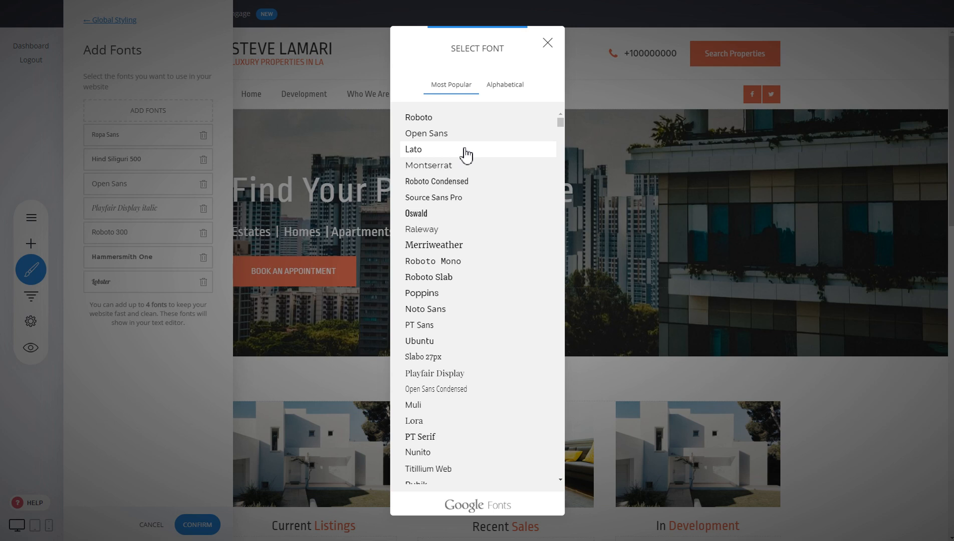
pyautogui.scroll(-10, 465, 155)
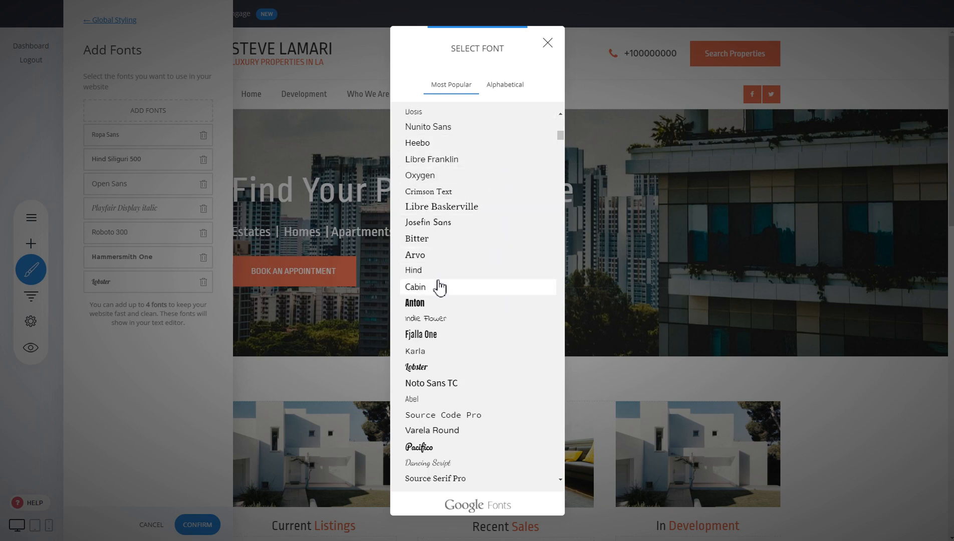
pyautogui.click(439, 282)
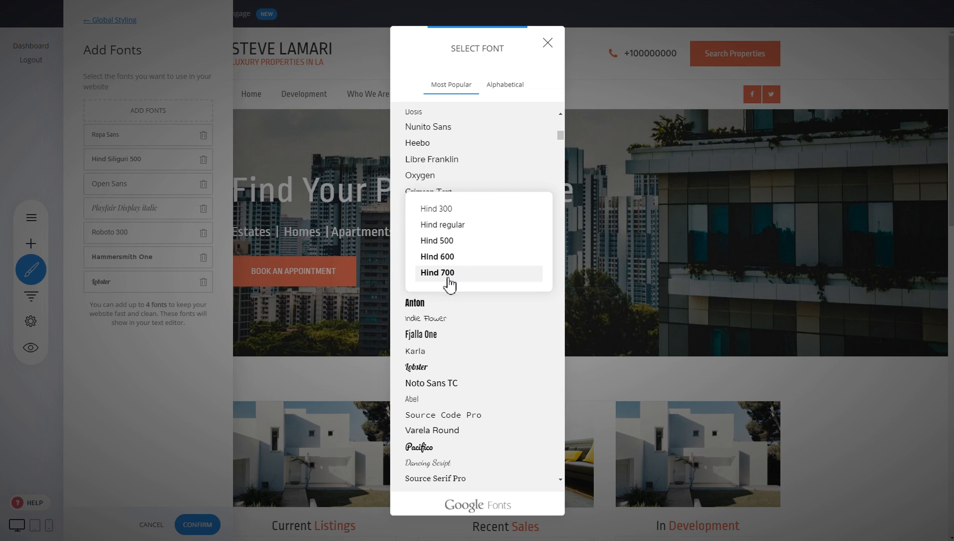
pyautogui.click(450, 275)
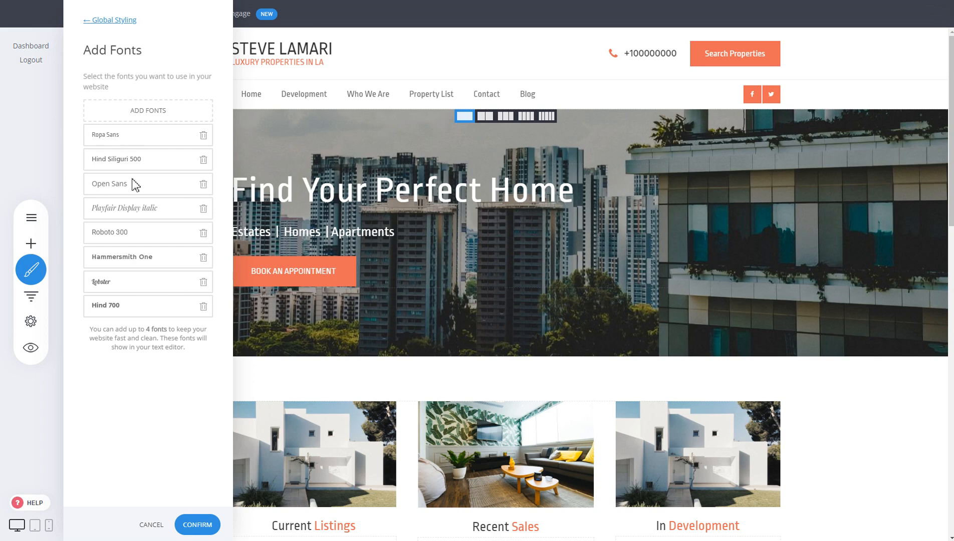
pyautogui.click(201, 527)
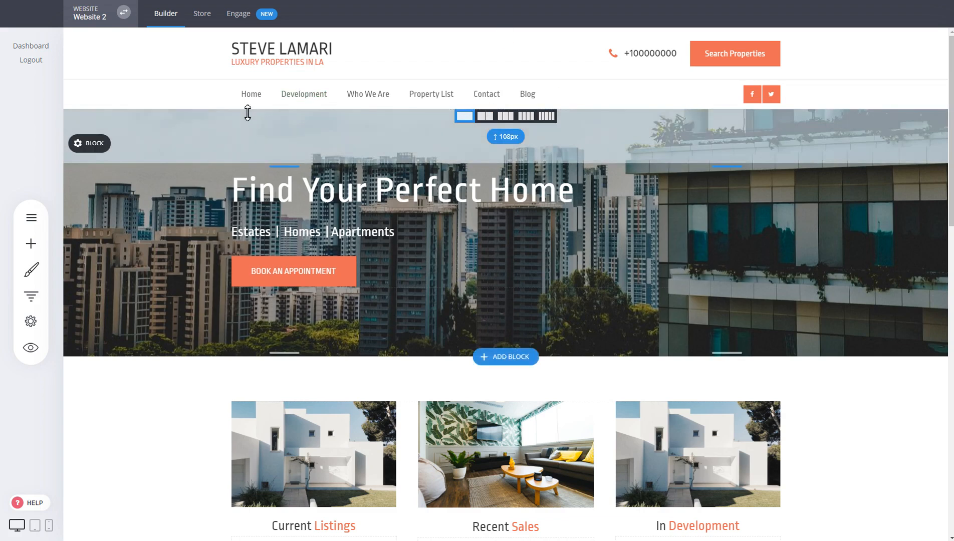
# Reload the Home page and change the font of the "Find Your Perfect Home" heading to Hind.
pyautogui.click(244, 105)
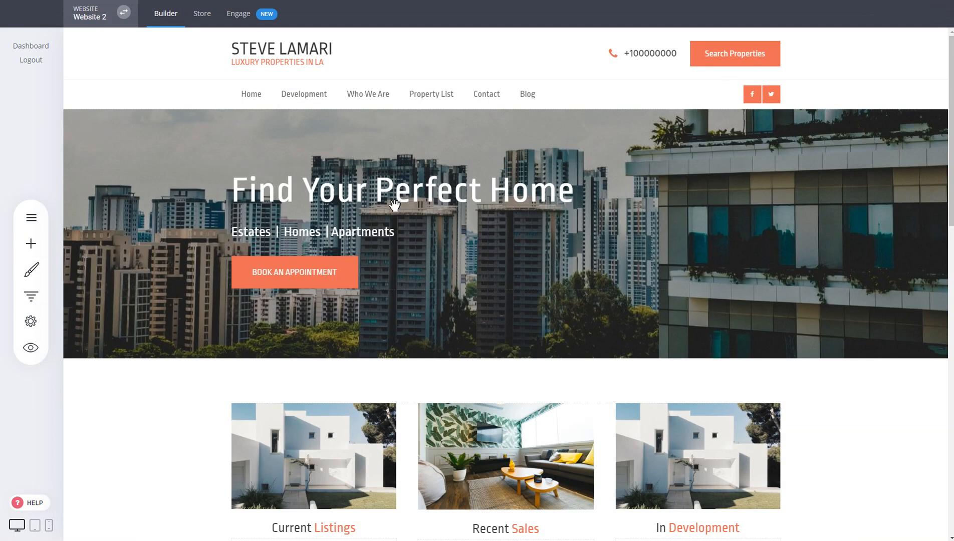
pyautogui.click(311, 189)
pyautogui.click(302, 153)
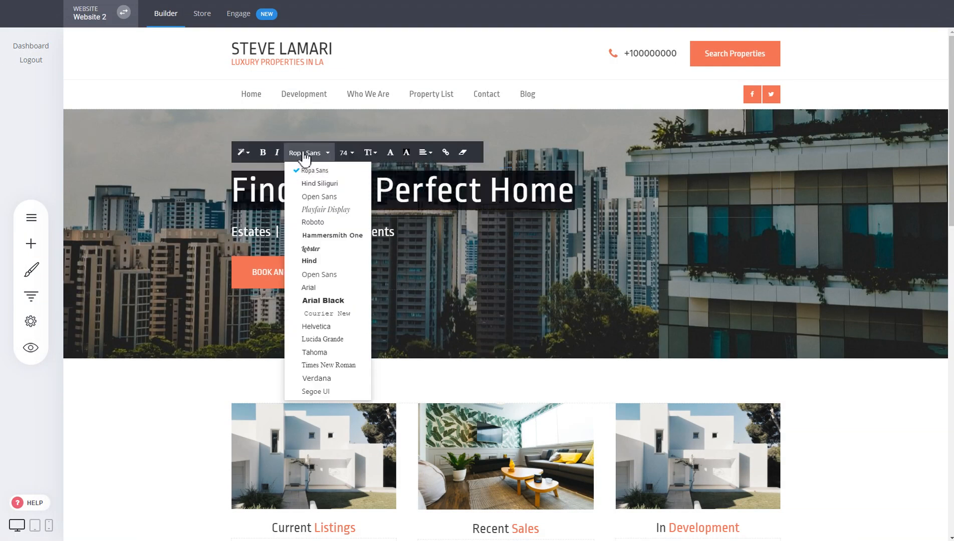
pyautogui.click(323, 262)
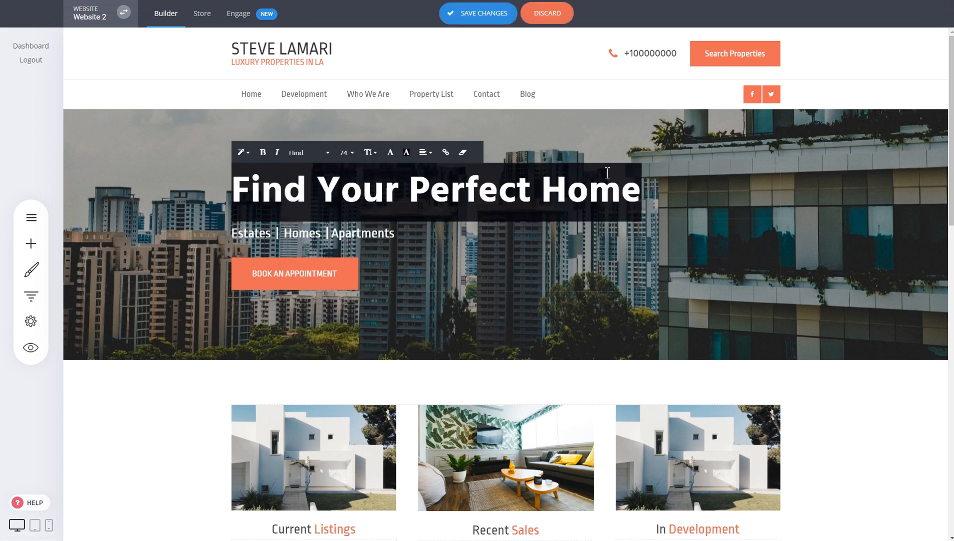
pyautogui.click(650, 270)
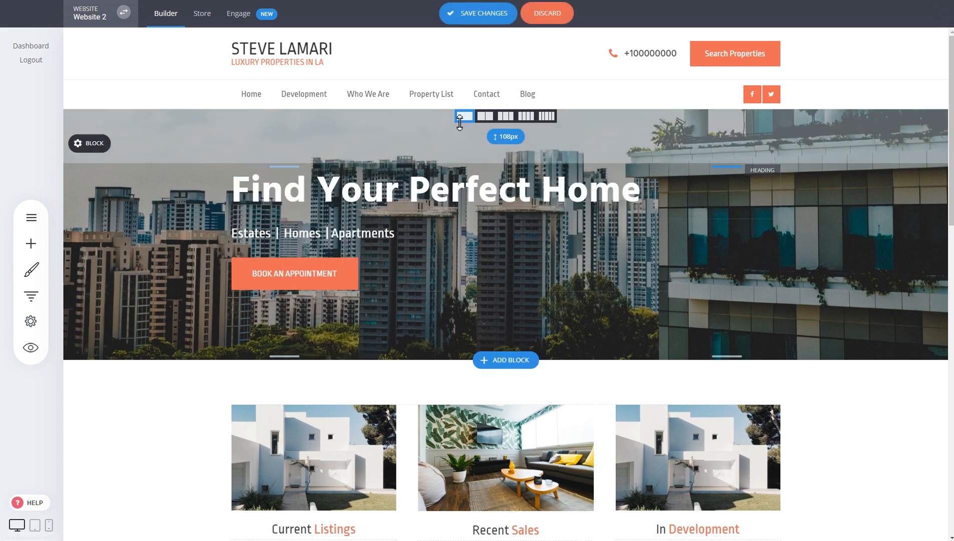
# Set the global Heading 1 font for desktop to Hind and return to the global styling overview.
pyautogui.click(31, 269)
pyautogui.click(120, 95)
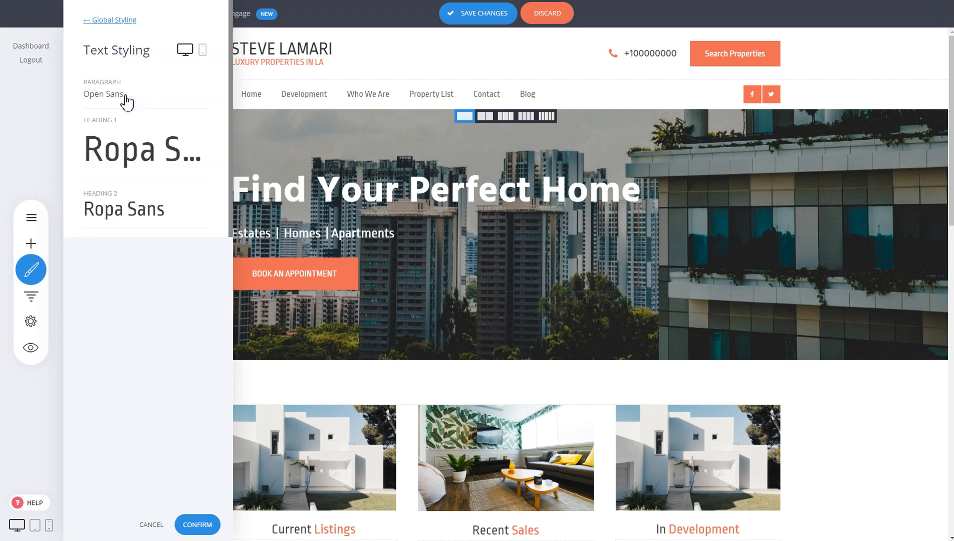
pyautogui.click(132, 146)
pyautogui.click(313, 121)
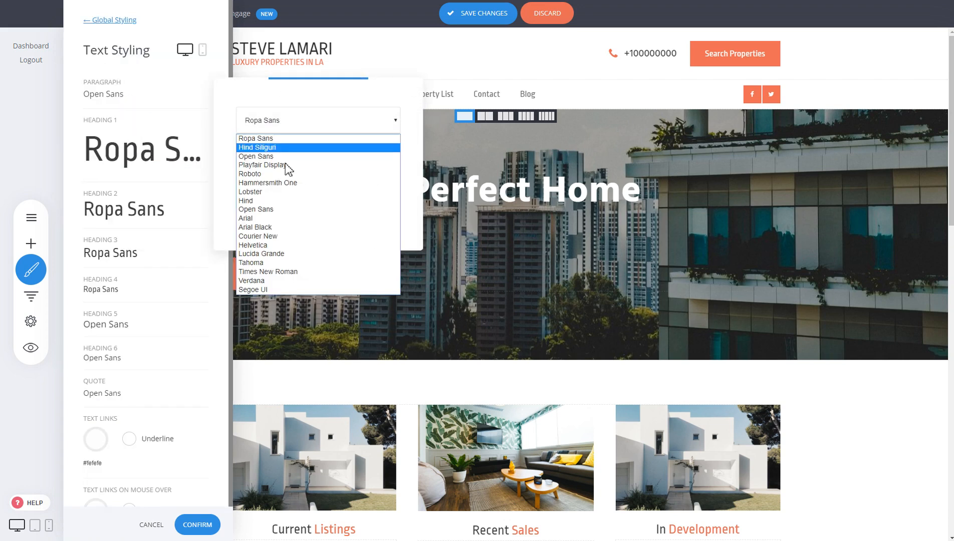
pyautogui.click(270, 201)
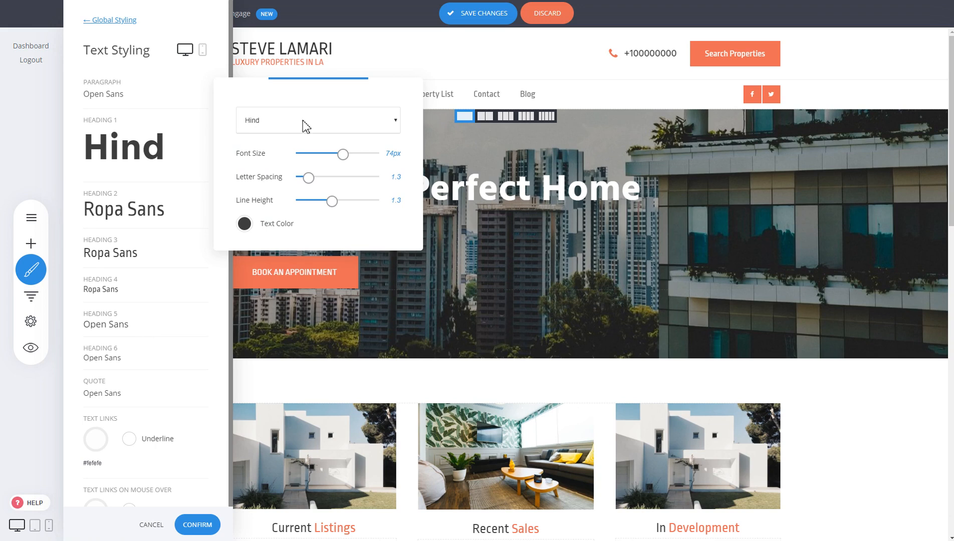
pyautogui.click(109, 21)
pyautogui.click(109, 21)
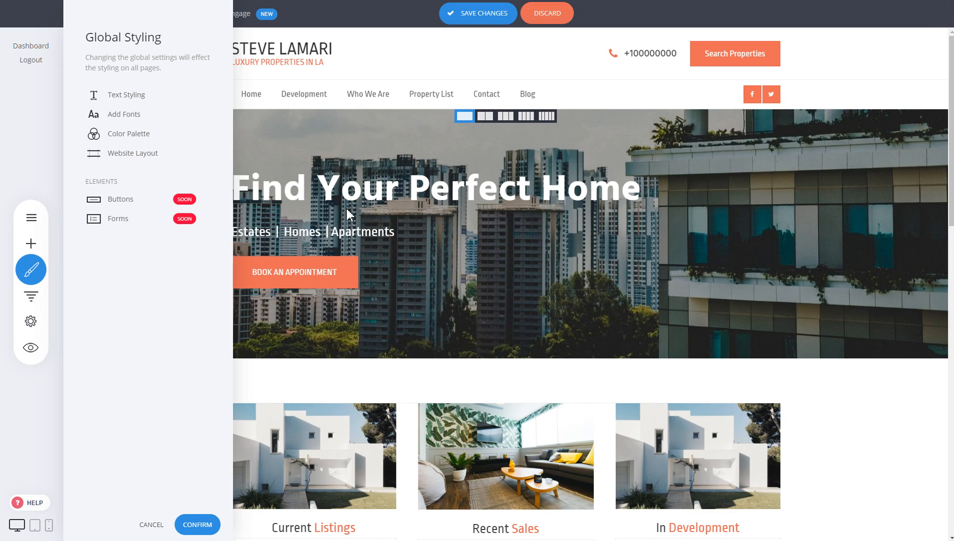
pyautogui.click(146, 155)
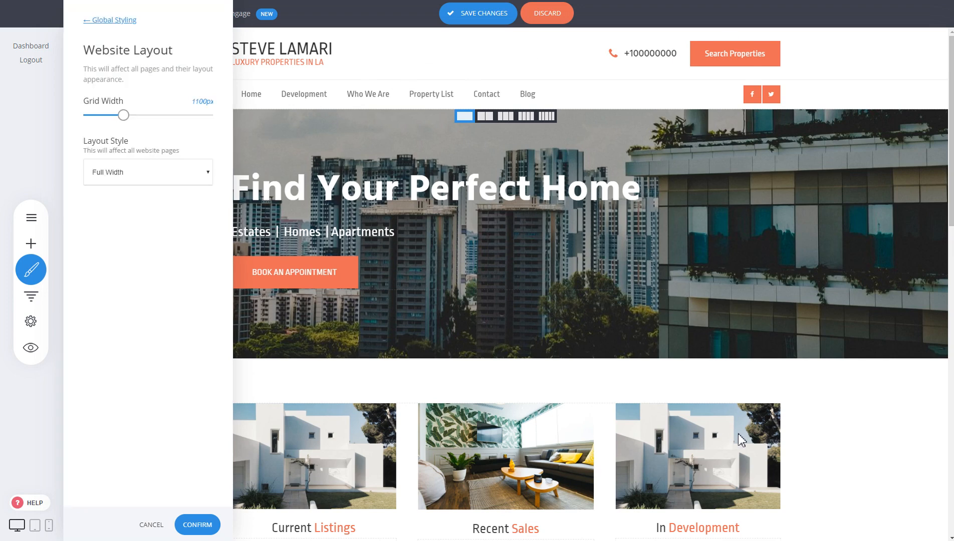
pyautogui.click(645, 316)
pyautogui.click(457, 258)
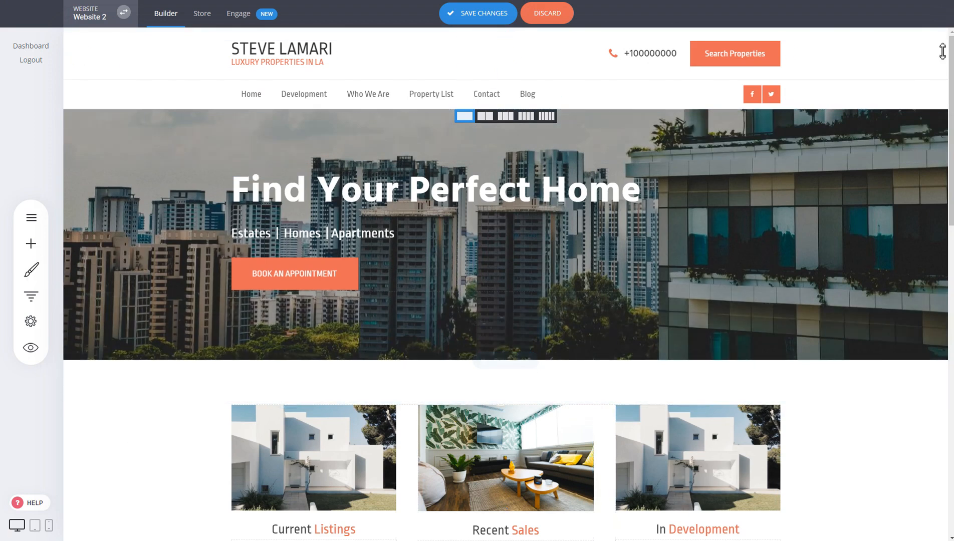
# Set the website layout's grid width to 1460px, confirm it and review the page sections.
pyautogui.click(40, 273)
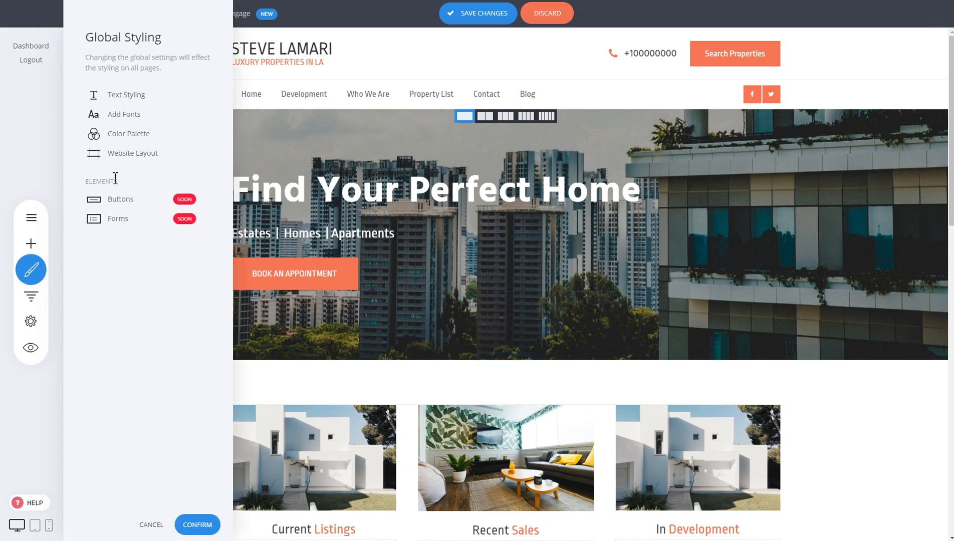
pyautogui.click(122, 157)
pyautogui.moveTo(124, 119); pyautogui.dragTo(172, 120)
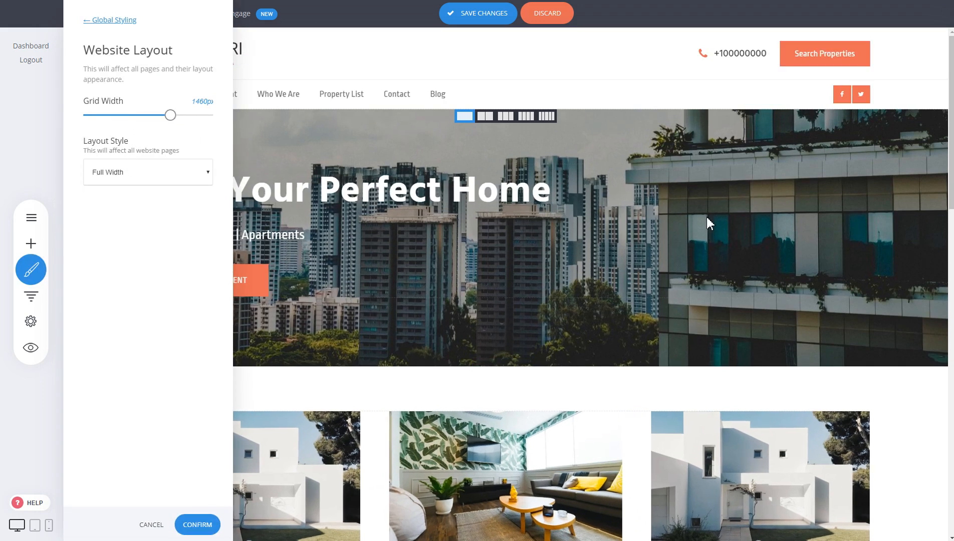
pyautogui.click(196, 525)
pyautogui.scroll(-4, 772, 335)
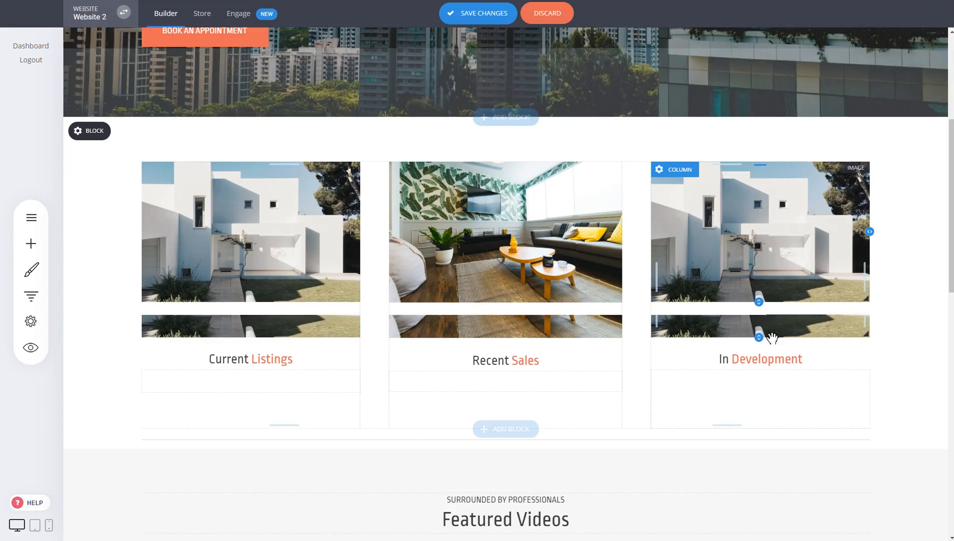
pyautogui.scroll(4, 781, 329)
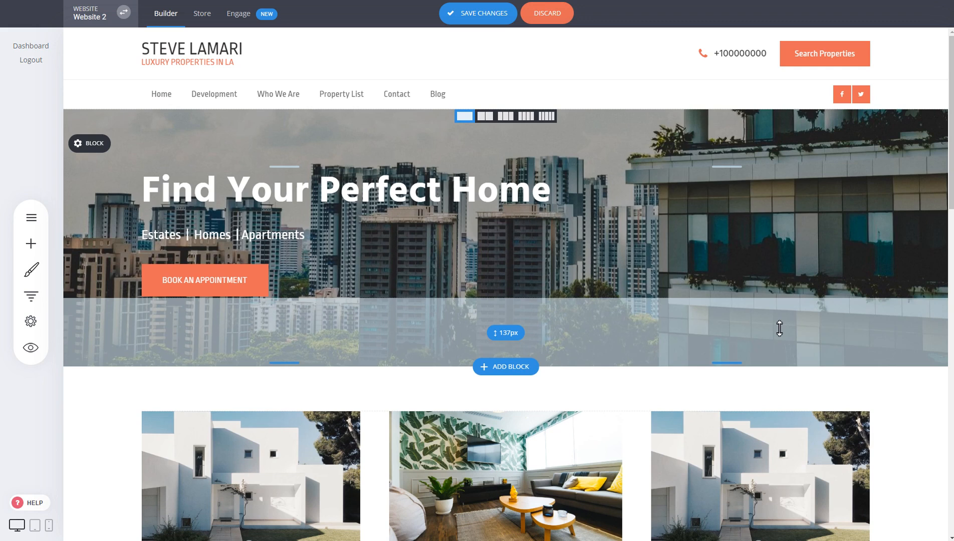
# Reduce the website layout's grid width to 1180px and switch the layout style to Boxed.
pyautogui.click(30, 270)
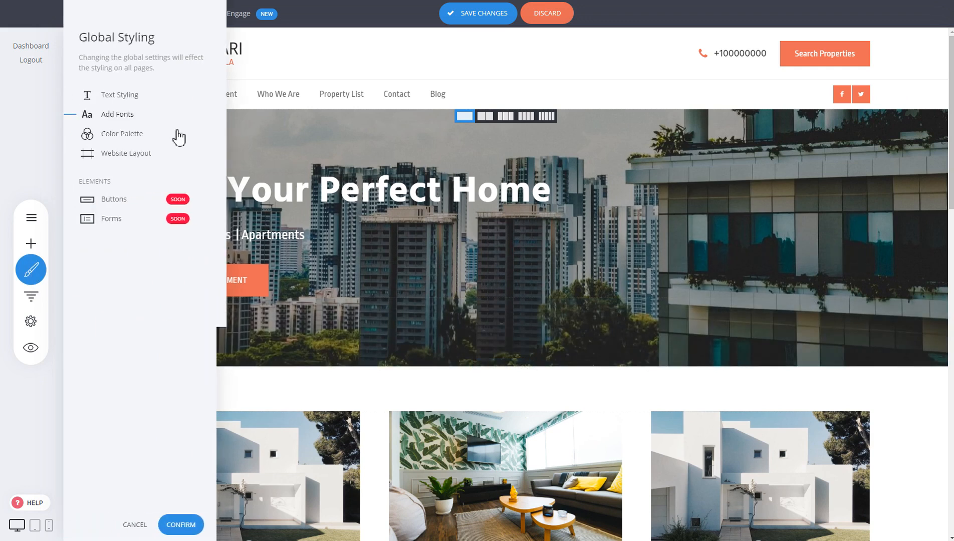
pyautogui.click(139, 161)
pyautogui.moveTo(171, 115); pyautogui.dragTo(133, 120)
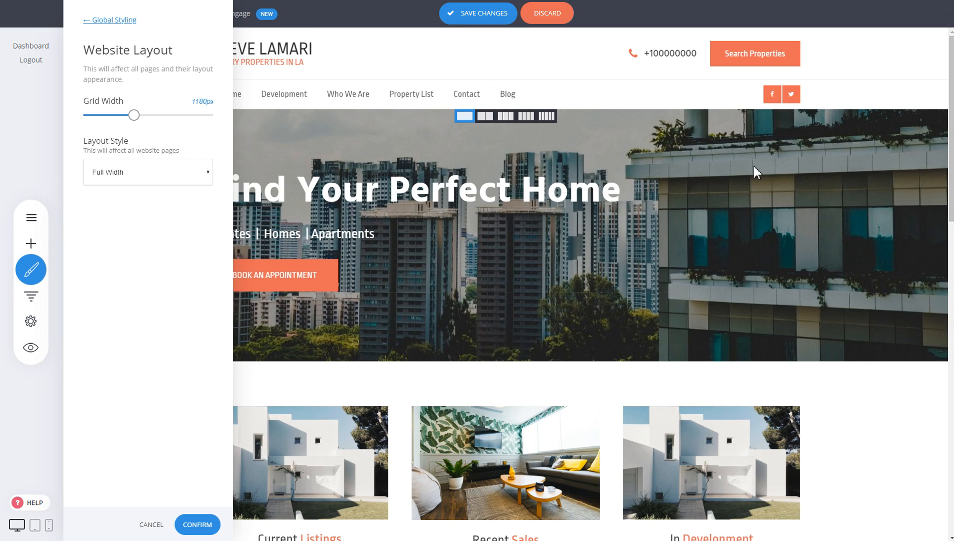
pyautogui.click(132, 174)
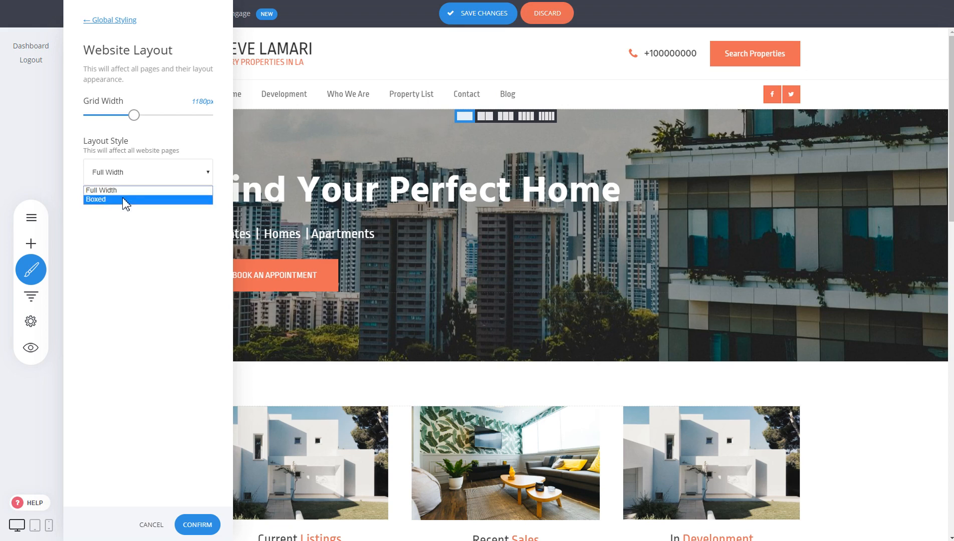
pyautogui.click(122, 197)
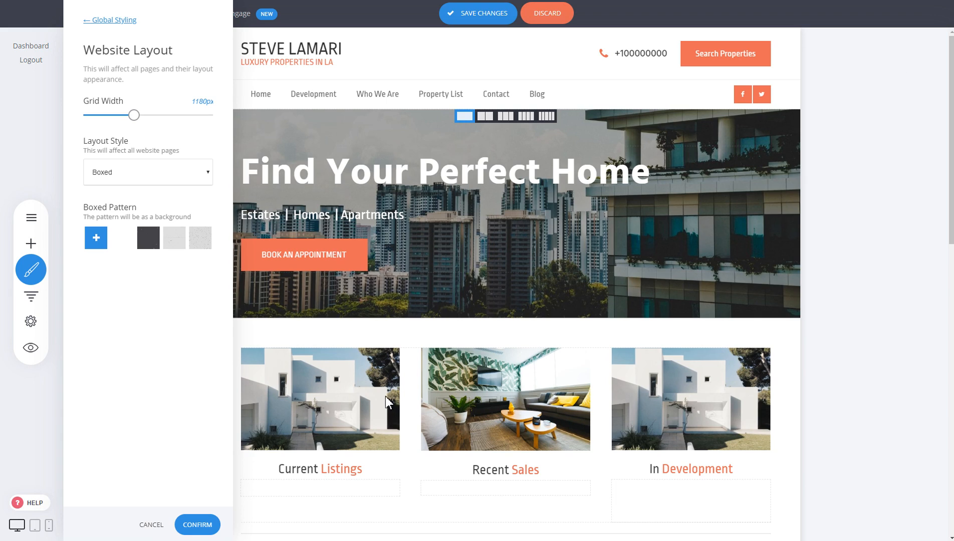
# Set the boxed layout's grid width to 1220px, apply the light gray pattern next to the dark swatch, and confirm.
pyautogui.moveTo(133, 115); pyautogui.dragTo(139, 116)
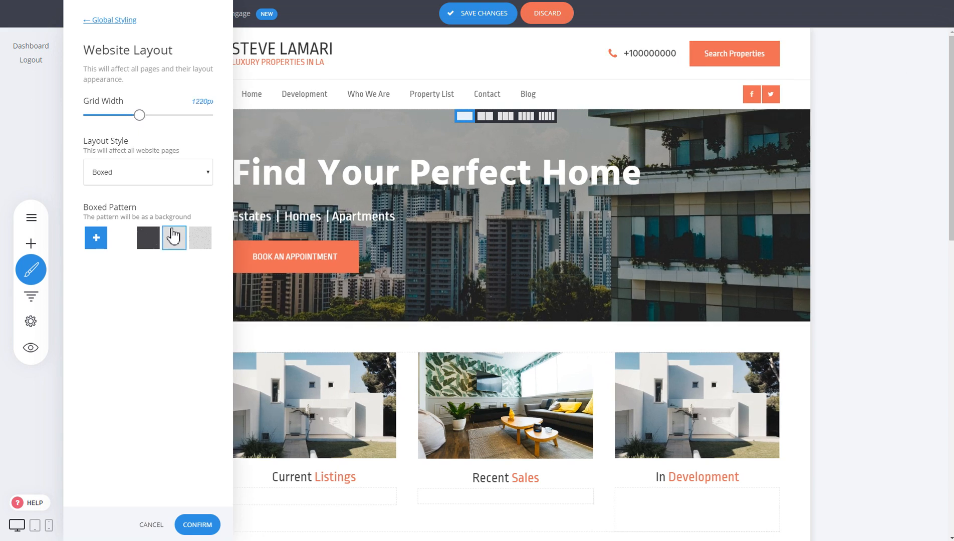
pyautogui.click(174, 246)
pyautogui.click(199, 524)
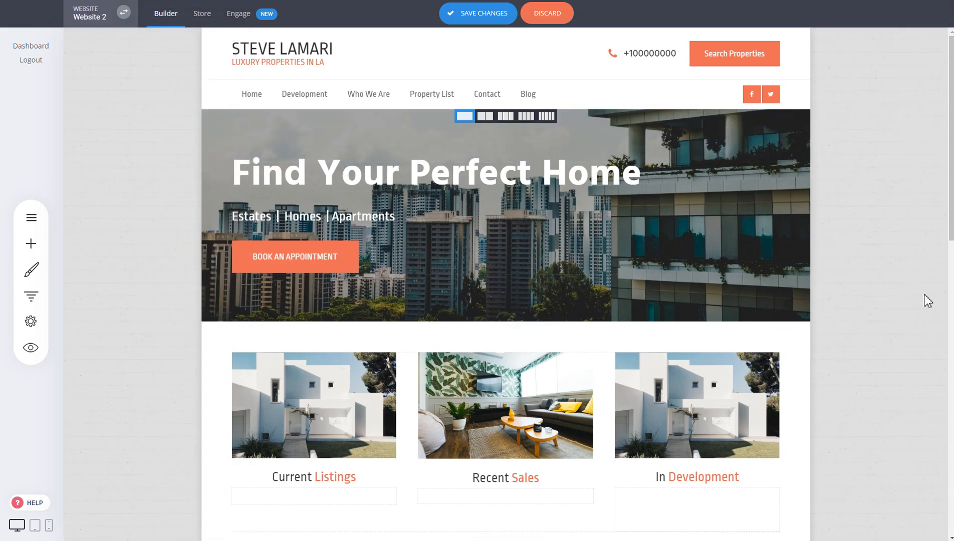
pyautogui.scroll(-5, 903, 315)
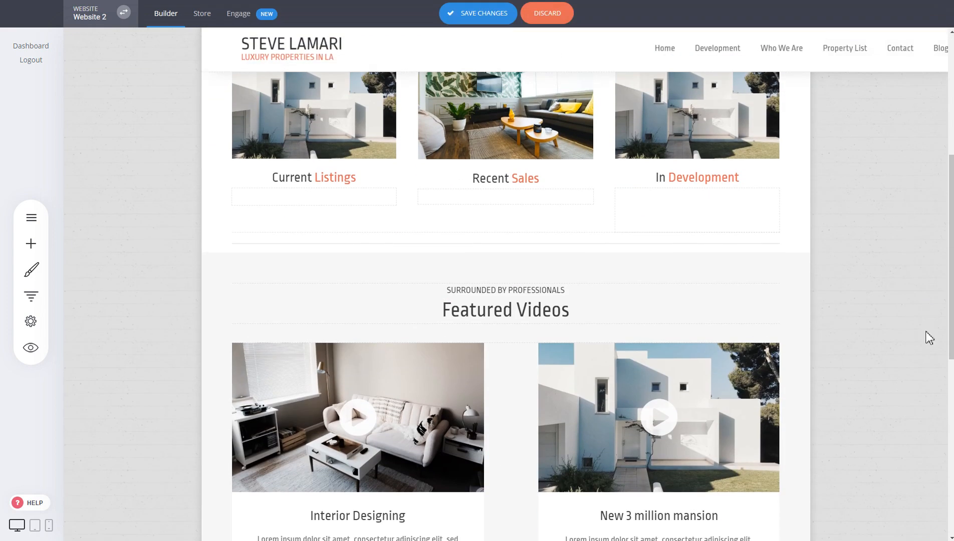
pyautogui.scroll(5, 927, 369)
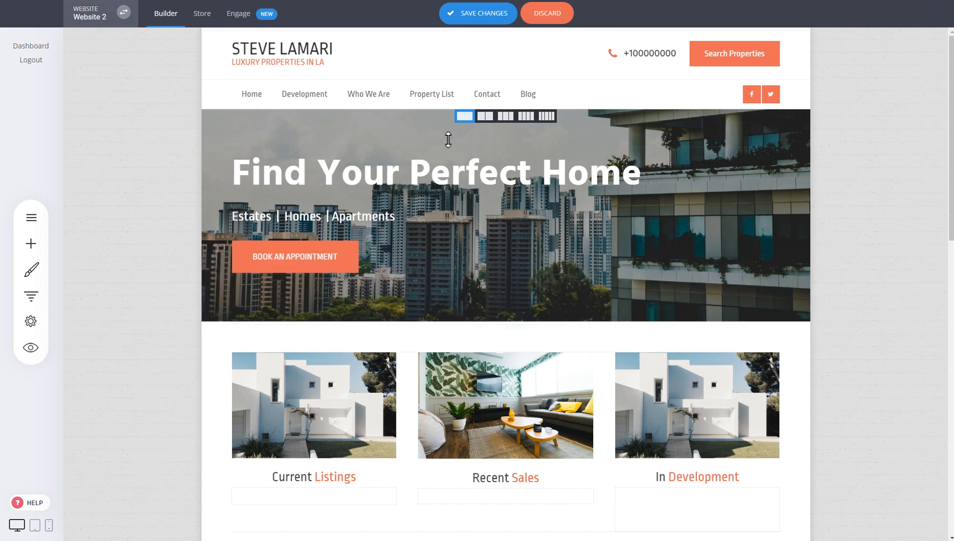
# Set the website's layout style back to Full Width and confirm the global styling.
pyautogui.click(31, 270)
pyautogui.click(125, 213)
pyautogui.click(144, 178)
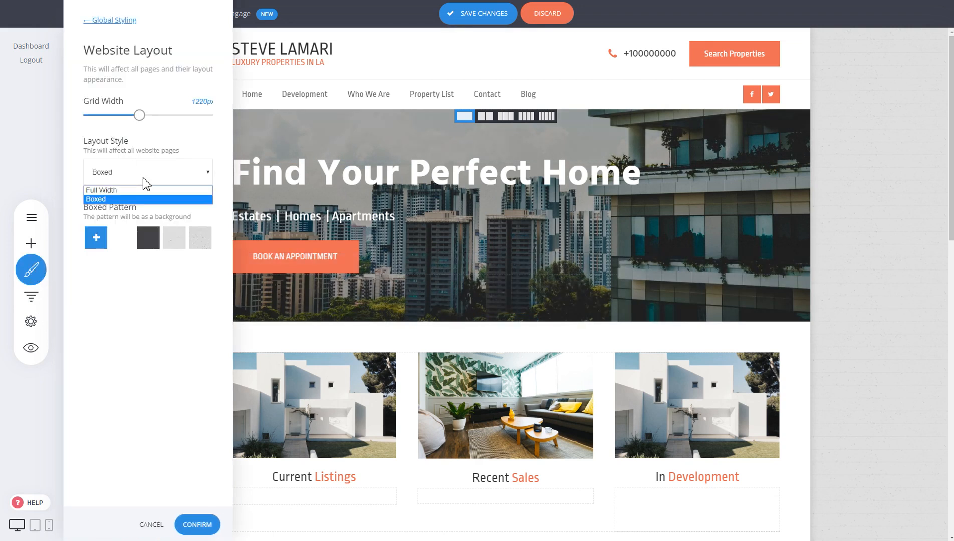
pyautogui.click(137, 190)
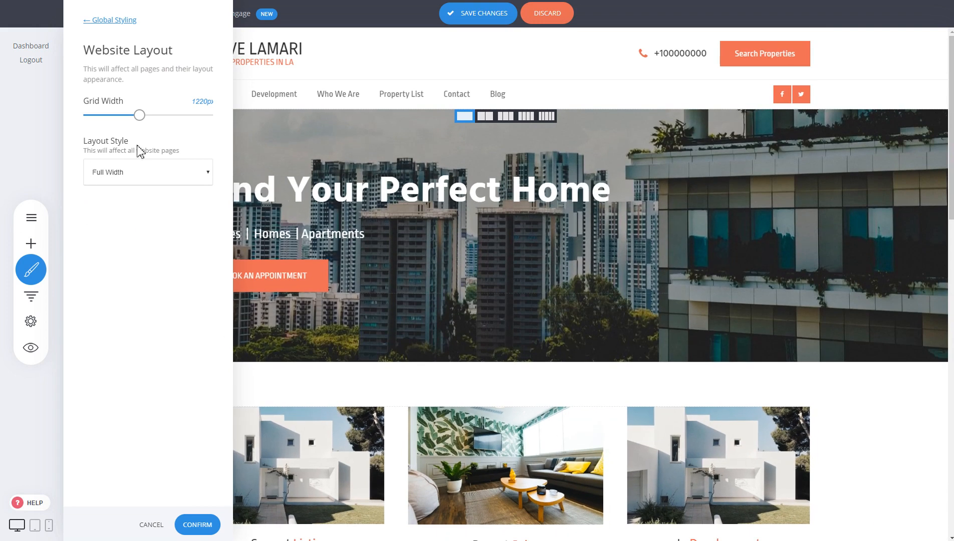
pyautogui.click(120, 21)
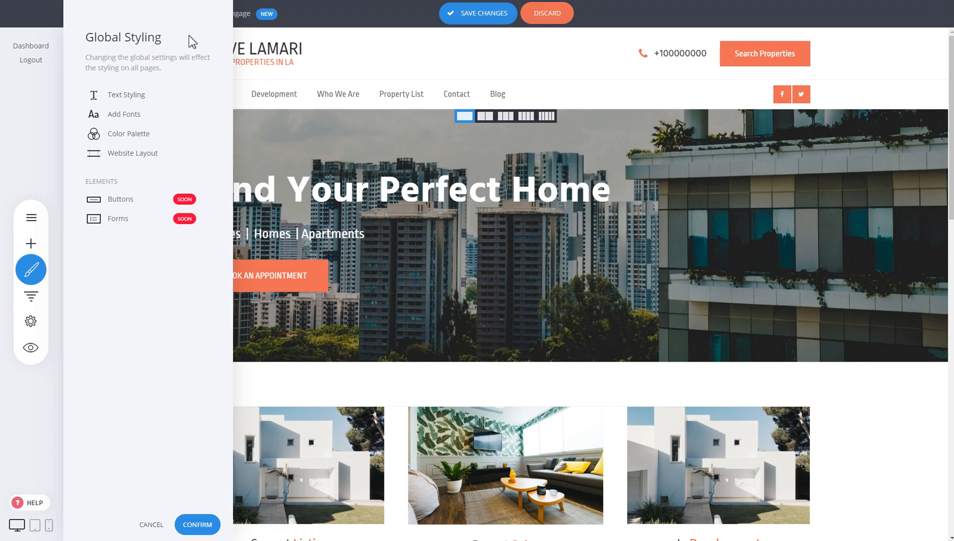
pyautogui.click(196, 525)
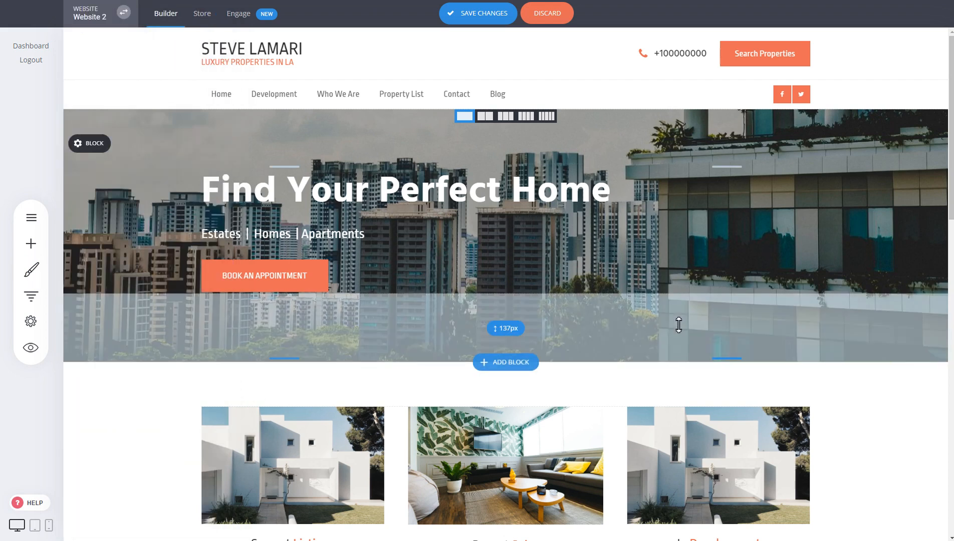